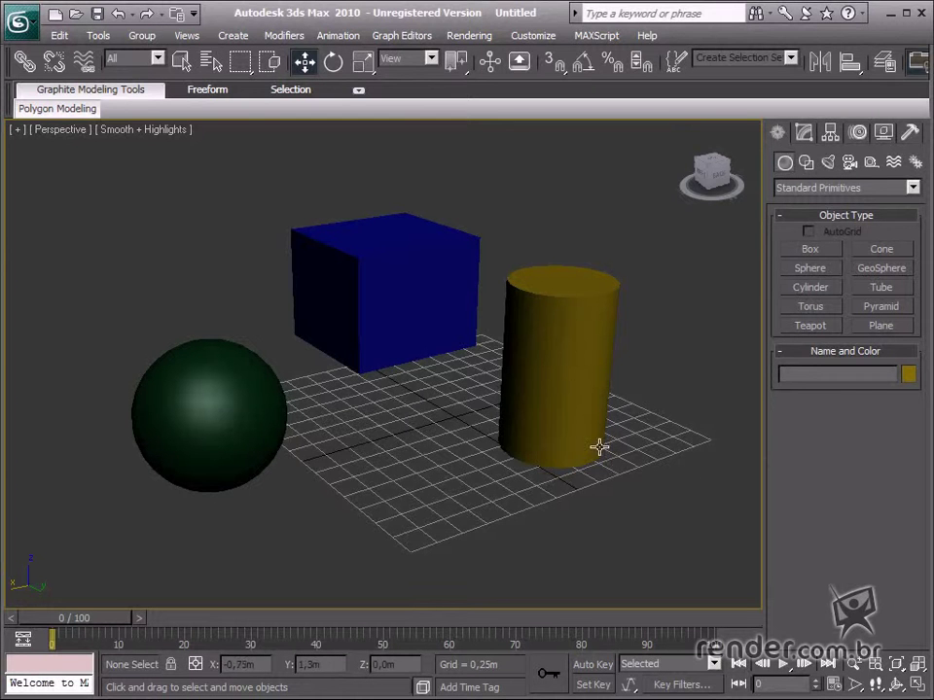
Step: Show the edged faces of the box, cylinder and sphere to examine their segments, and hide the edges again
middle_click_drag(598, 448, 575, 466)
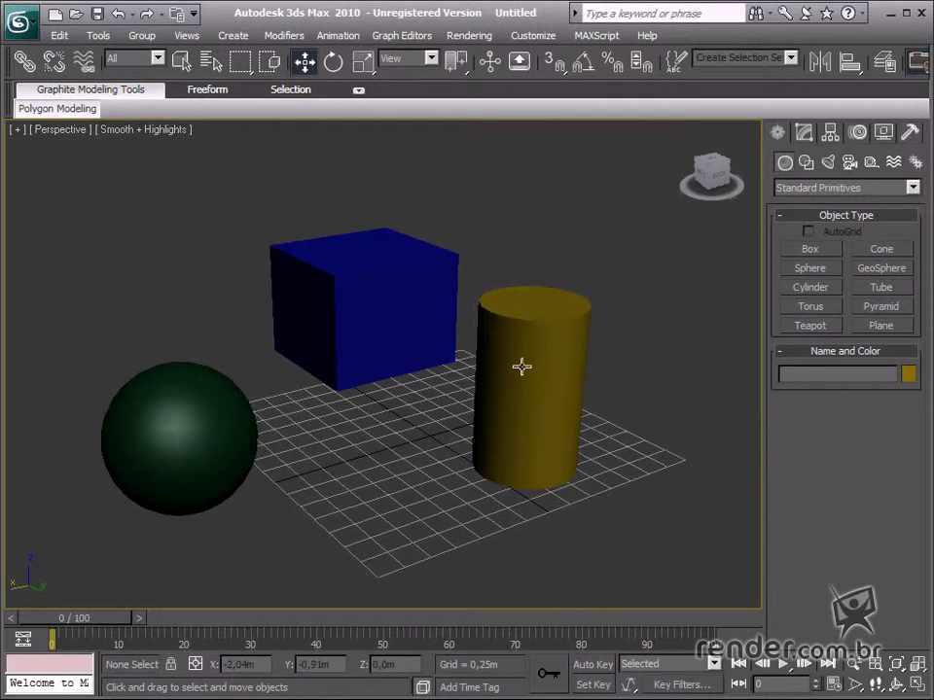
key("F4")
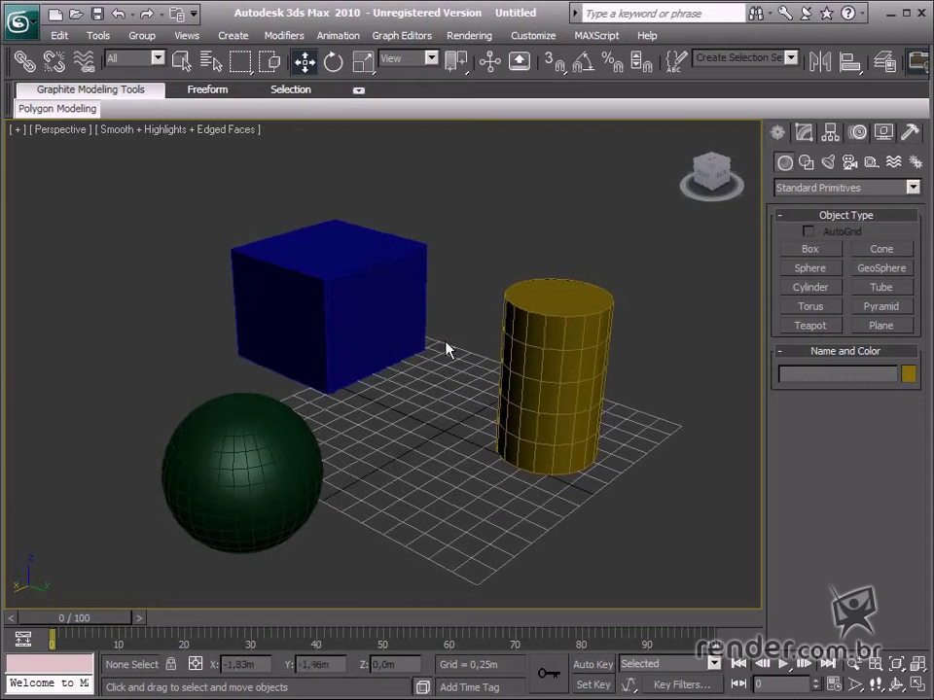
left_click(370, 271)
left_click(540, 316)
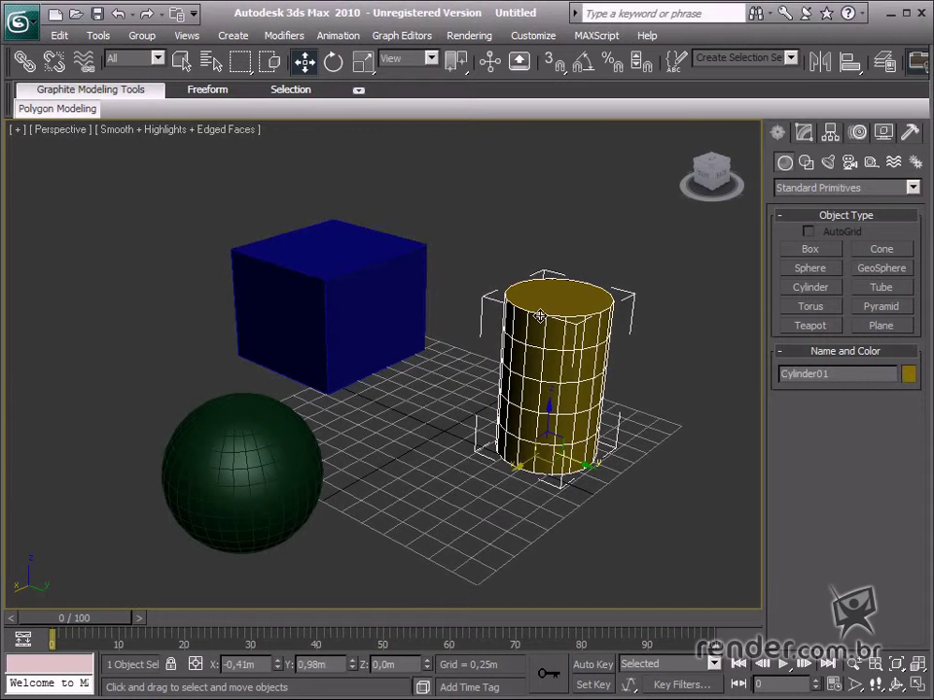
left_click(260, 467)
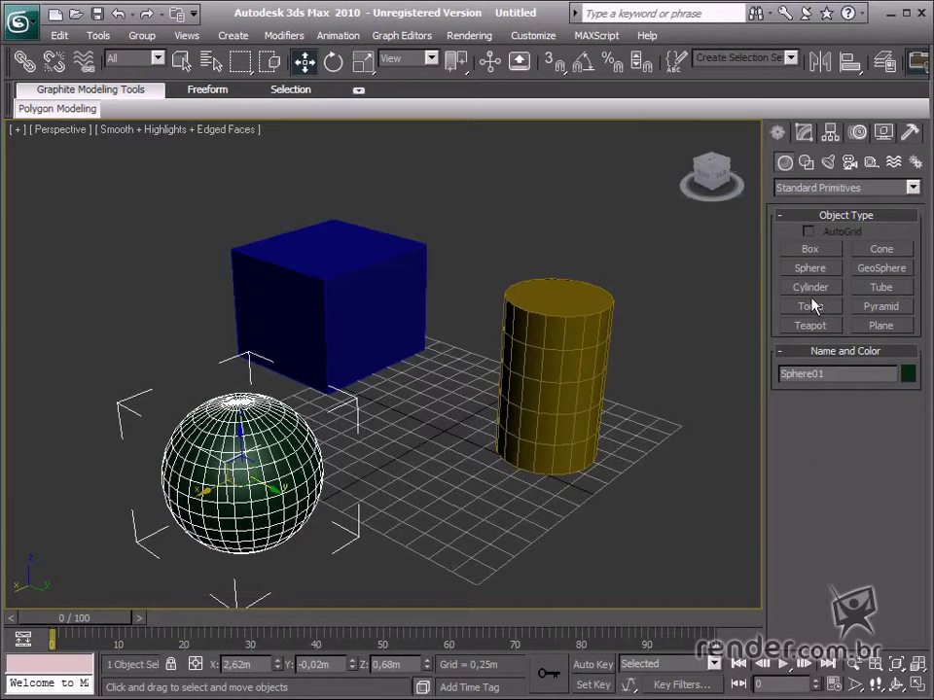
key("F4")
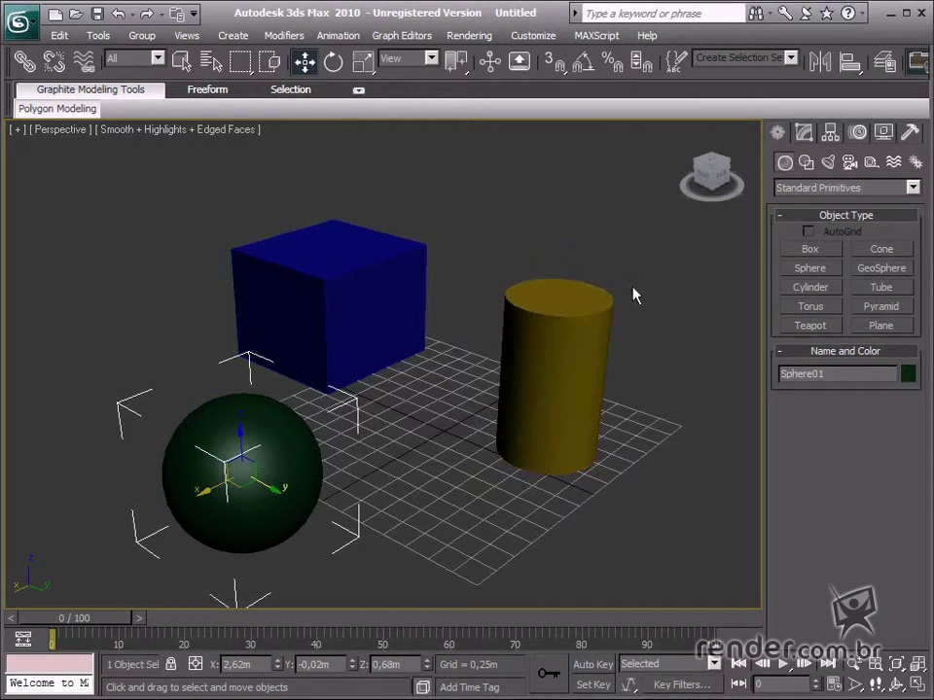
middle_click_drag(516, 491, 482, 445)
left_click(502, 478)
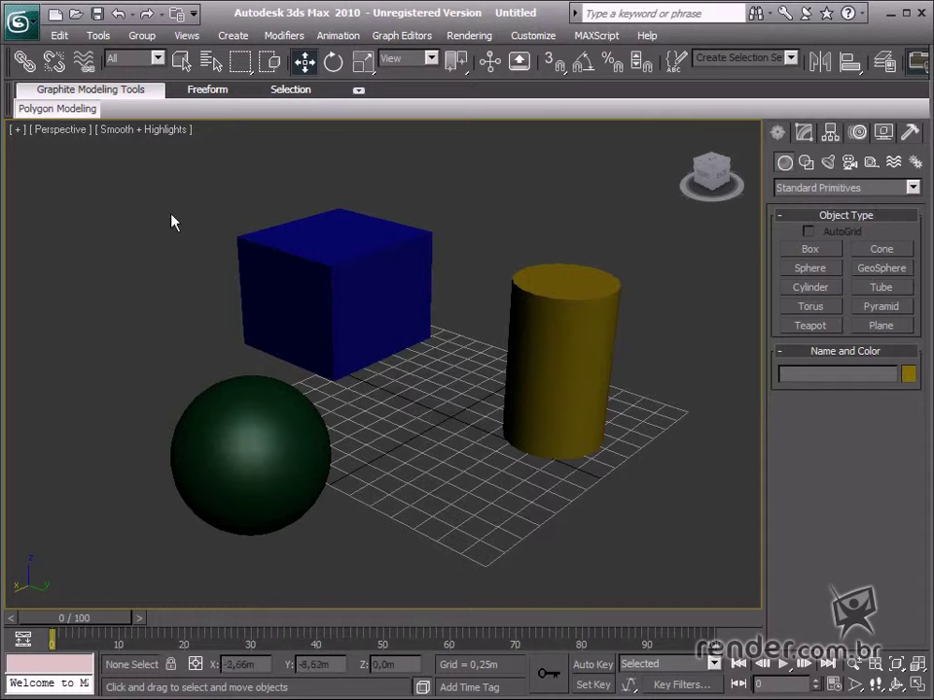
Step: Select the box, cylinder and sphere together and delete them from the scene
left_click_drag(171, 222, 136, 216)
left_click(593, 541)
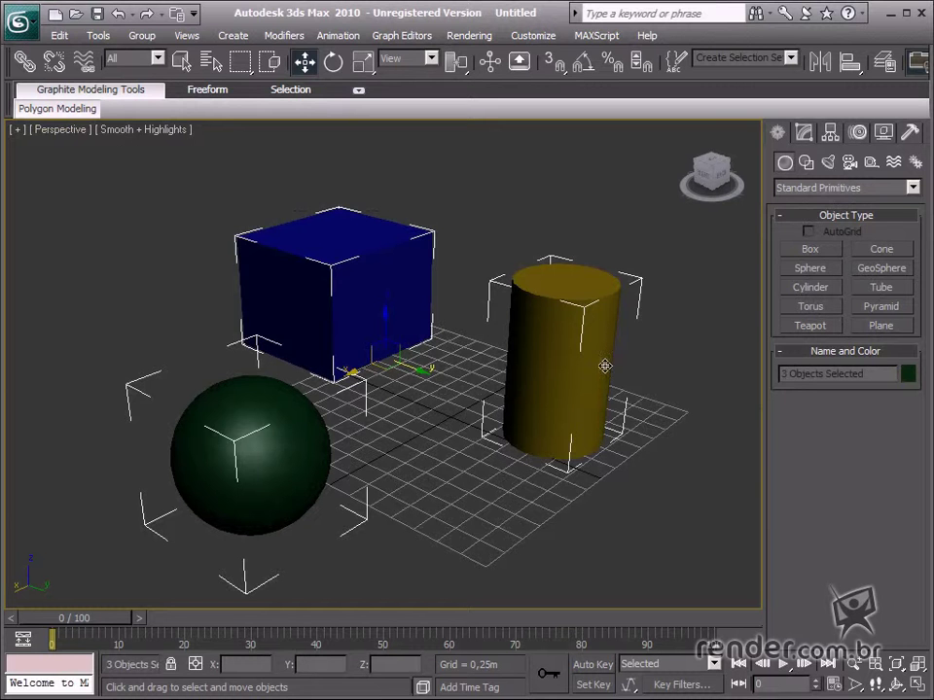
key("Delete")
Step: Create a standard primitive box on the grid, about 1,8 m long, 1,9 m wide and 1,3 m high
middle_click_drag(477, 402, 400, 389)
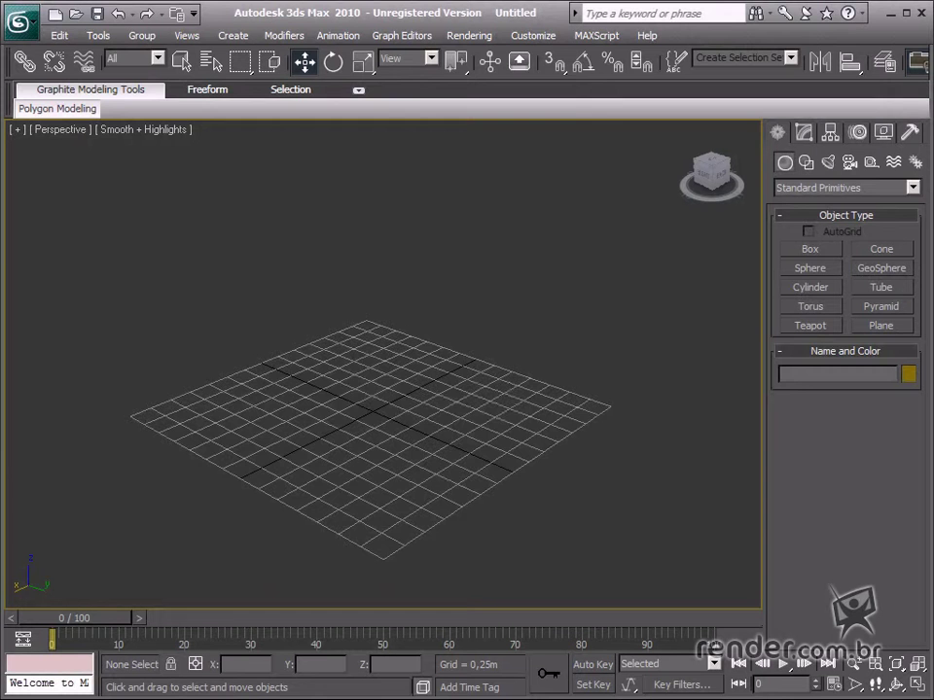
scroll(403, 425, "up", 3)
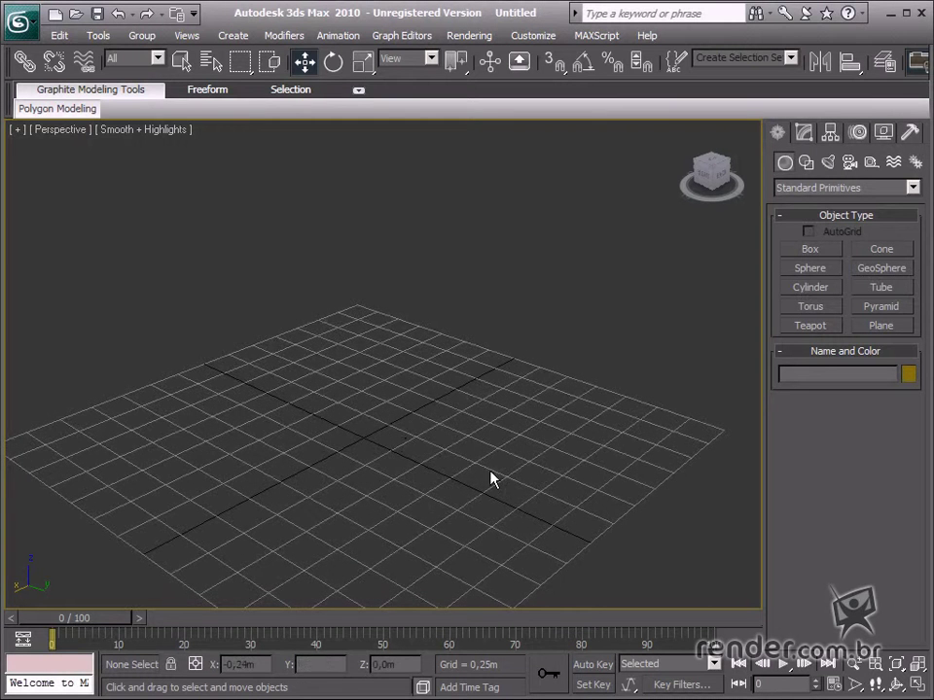
scroll(504, 468, "down", 1)
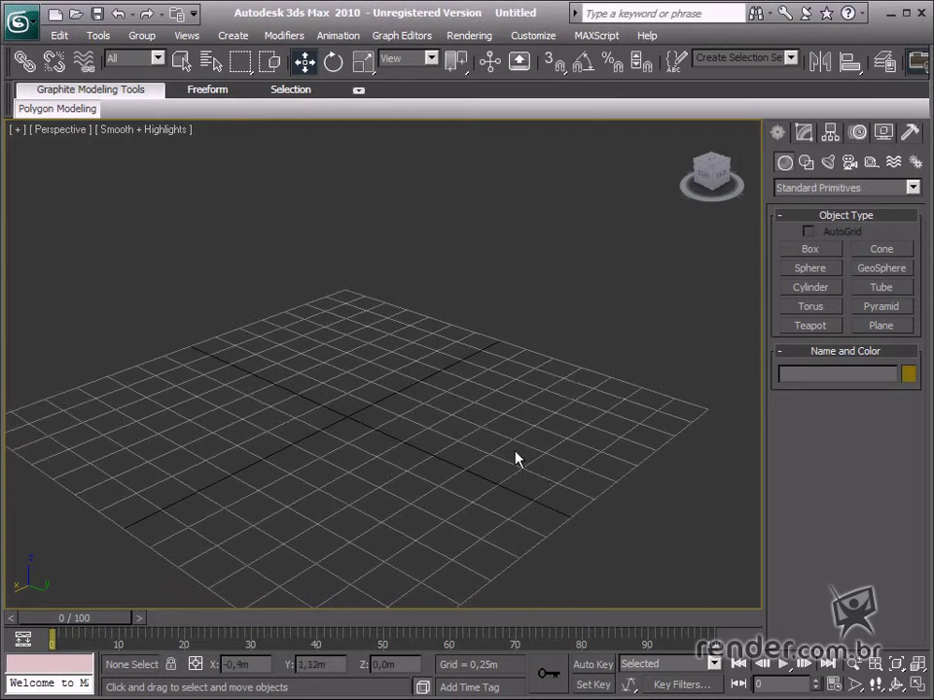
left_click(815, 249)
left_click_drag(229, 433, 570, 408)
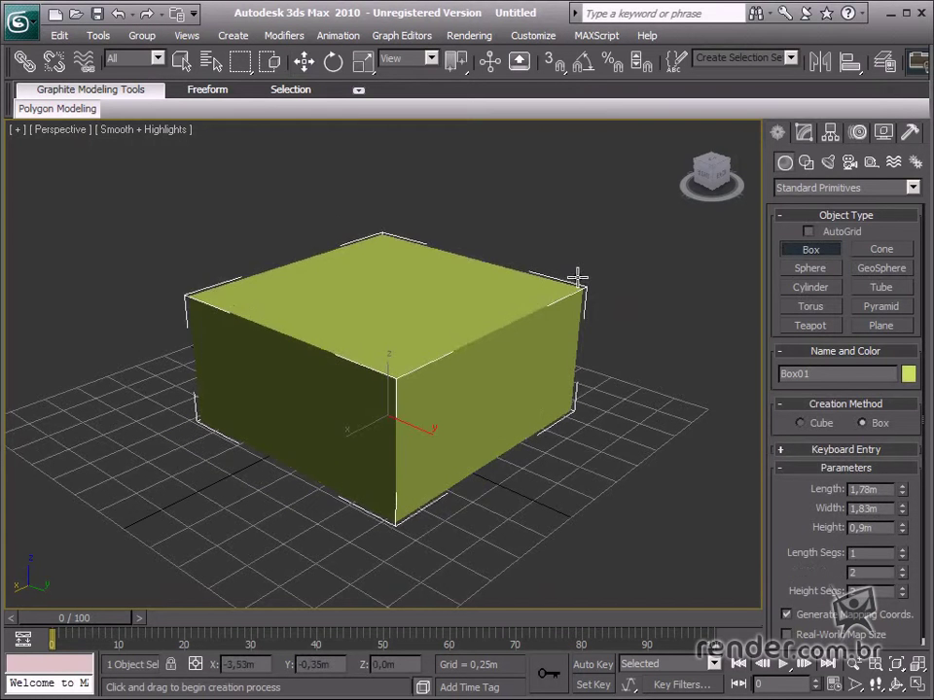
left_click(592, 215)
Step: Set the box's length to 2,18 m and width to 2,34 m, with one width segment
mouse_move(904, 493)
left_mouse_down()
mouse_move(904, 475)
mouse_move(905, 516)
mouse_move(902, 506)
left_mouse_up()
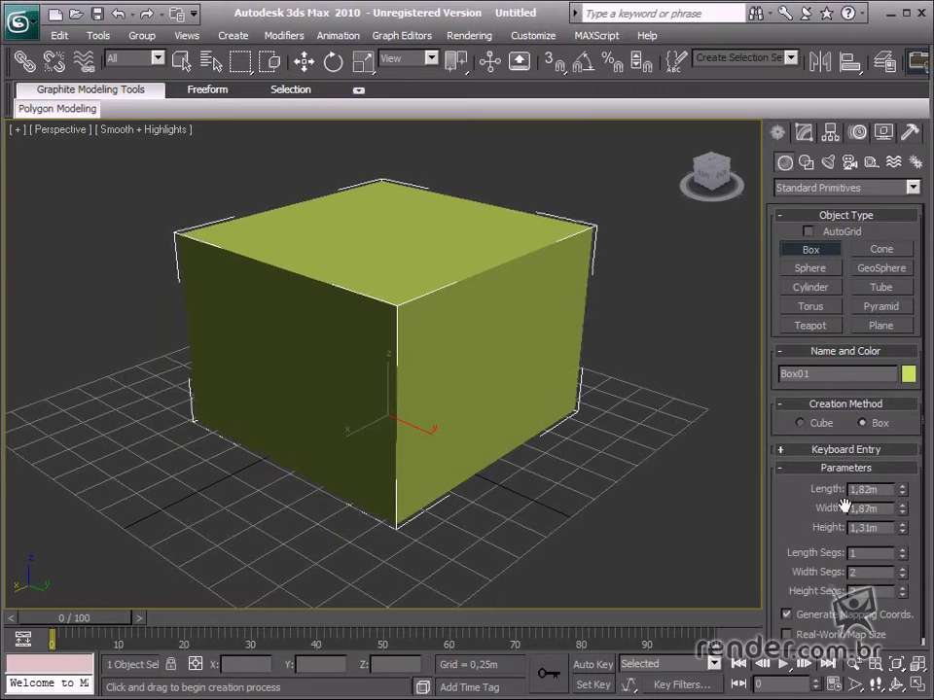
middle_click_drag(440, 375, 437, 383)
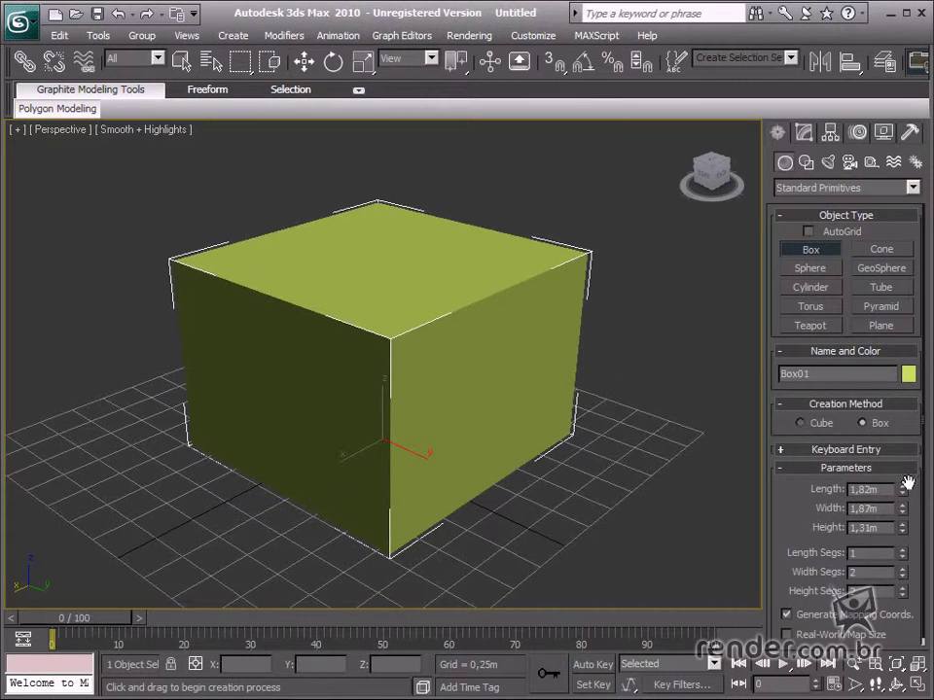
mouse_move(903, 490)
left_mouse_down()
mouse_move(904, 477)
mouse_move(895, 509)
left_mouse_up()
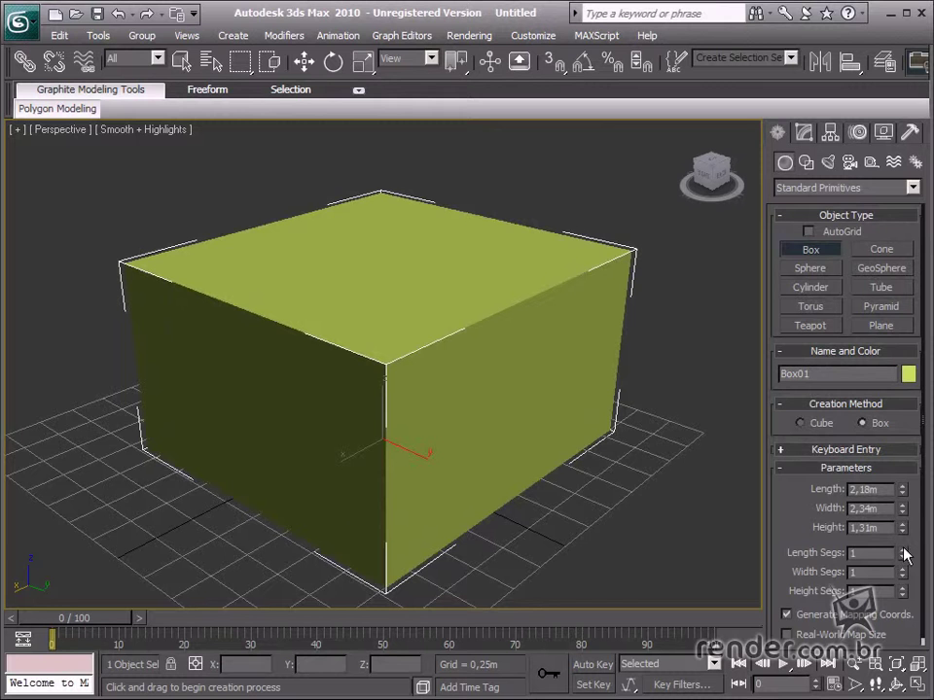
left_click(902, 549)
key("F4")
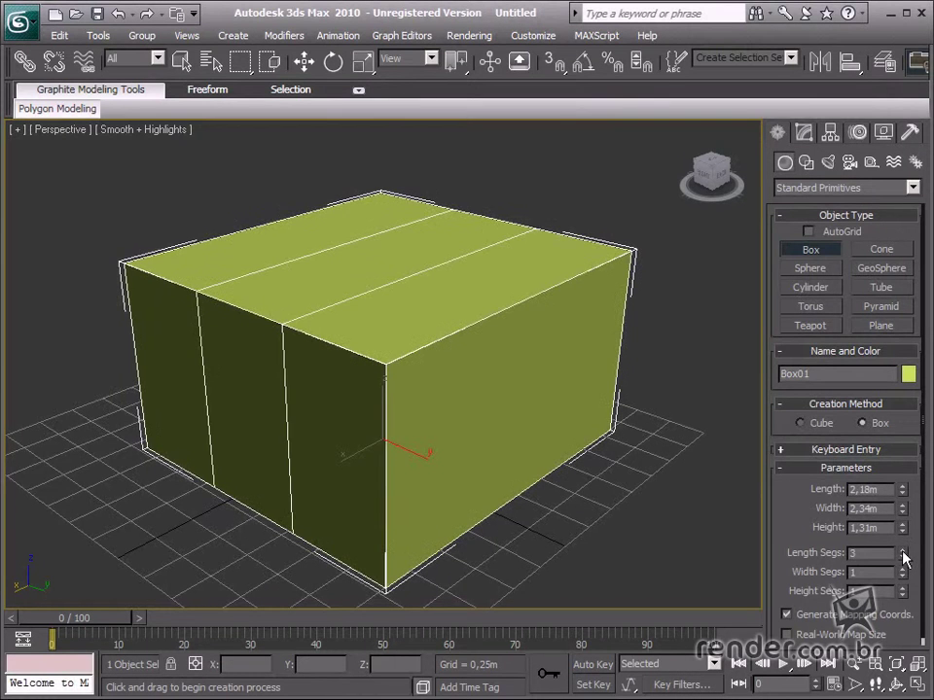
left_click(902, 557)
left_click(902, 558)
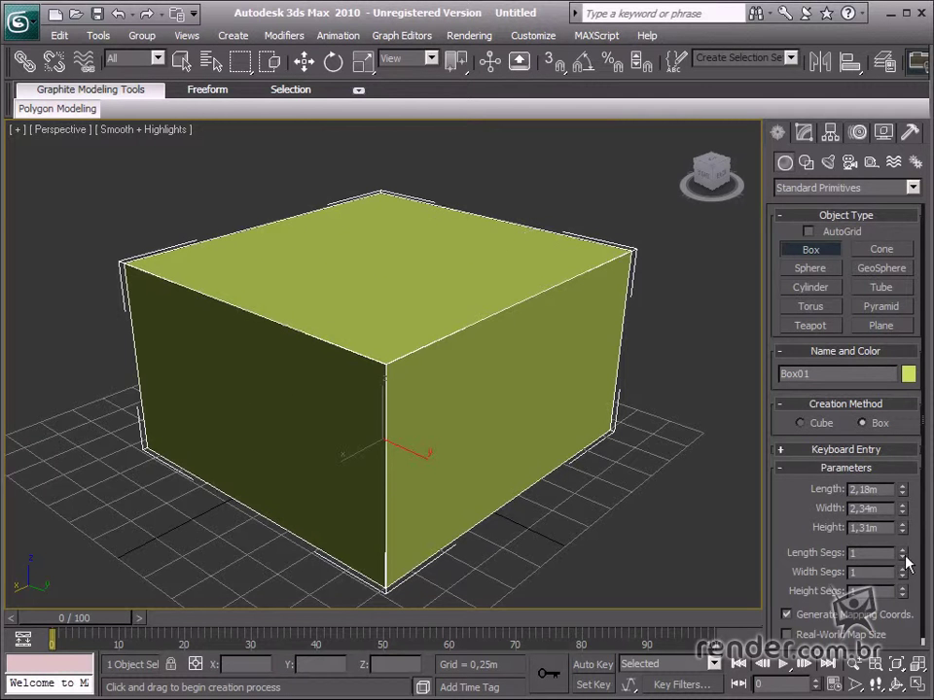
Step: Set the box's length, width and height segments to 3 each and display edged faces in the viewport
left_click(902, 550)
left_click(902, 550)
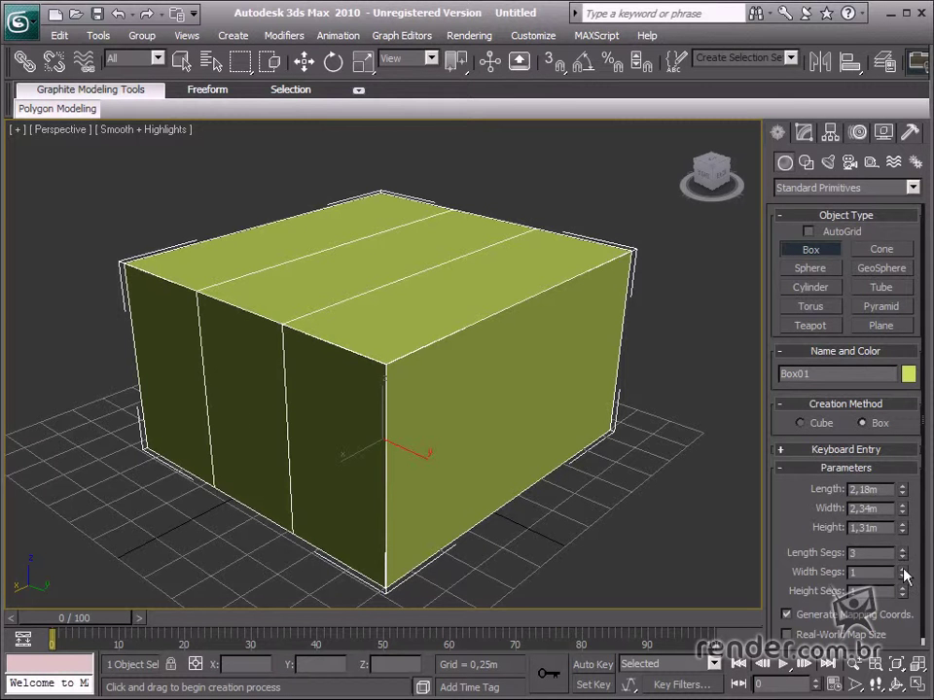
left_click(902, 568)
left_click(902, 568)
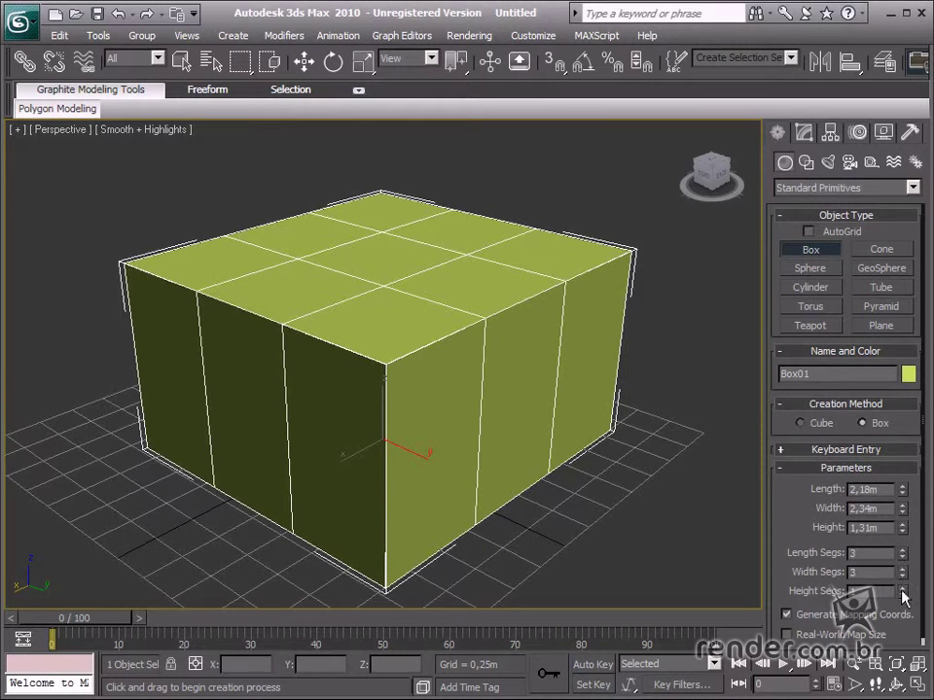
left_click(903, 589)
left_click(903, 588)
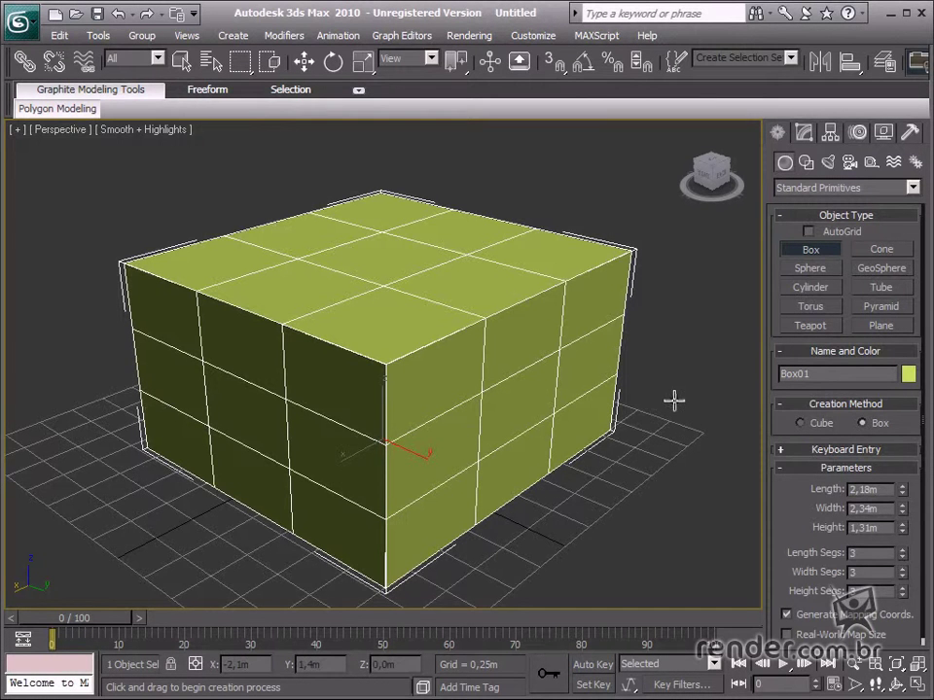
key("F4")
middle_click_drag(642, 406, 602, 409)
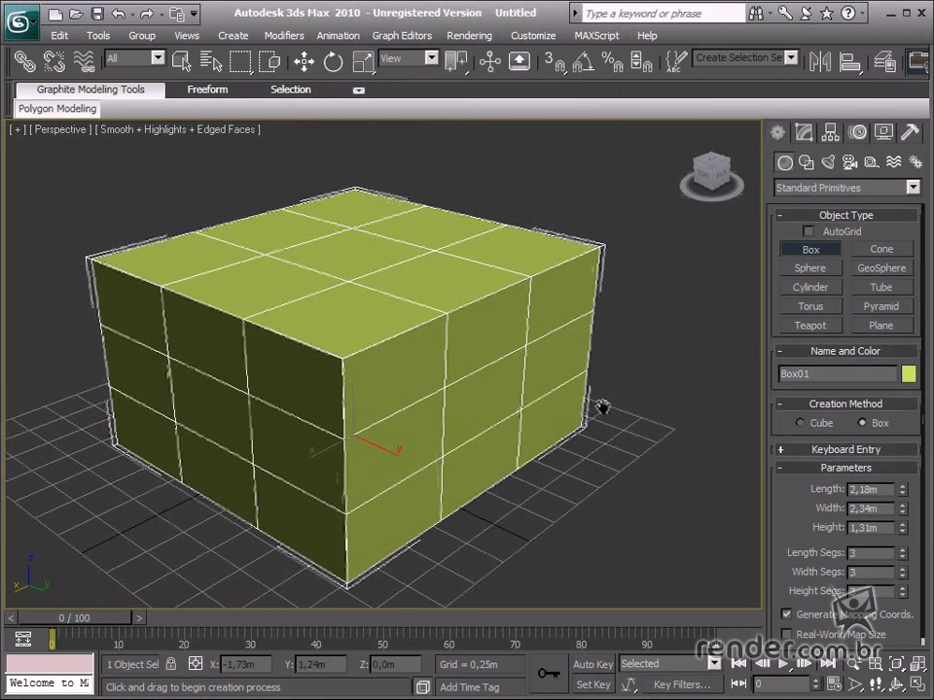
Step: Create a sphere beside the box and set its radius to 0,71 m and its segments to 23
middle_click_drag(629, 348, 585, 329, "alt")
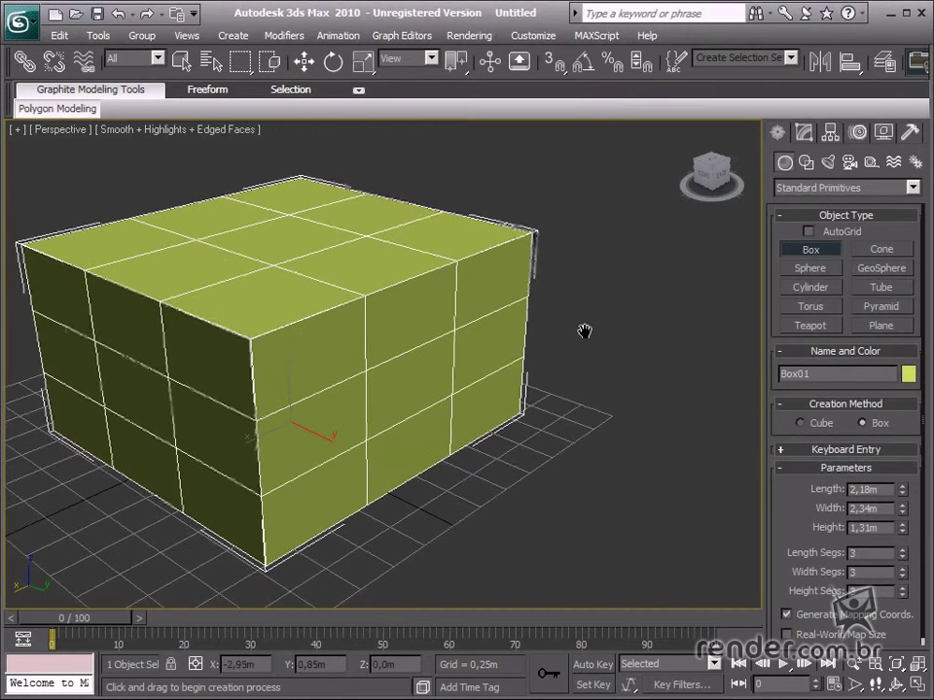
left_click(801, 290)
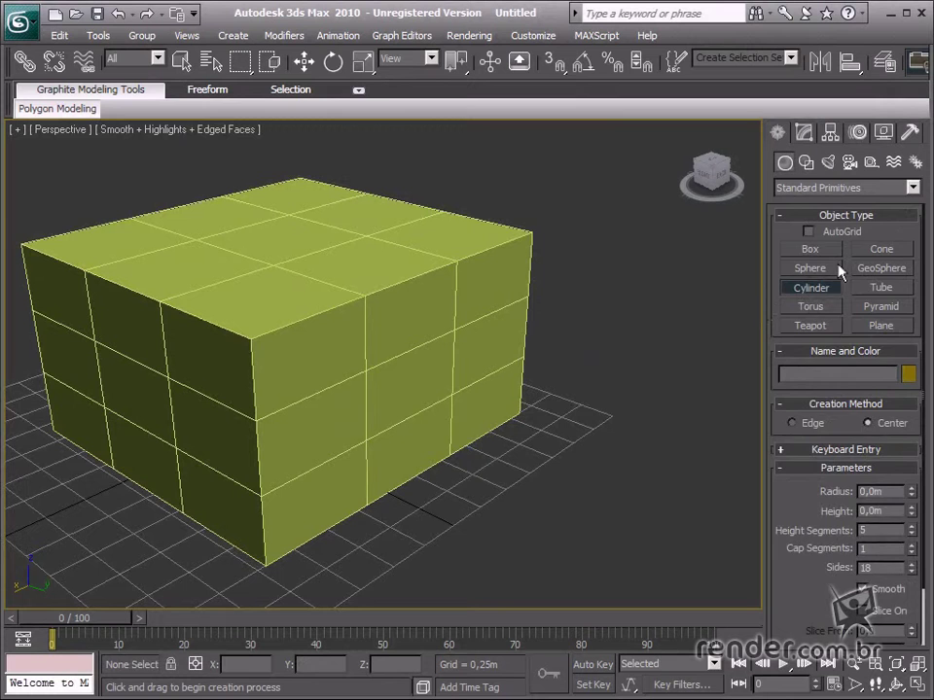
left_click(838, 267)
left_click_drag(629, 441, 663, 389)
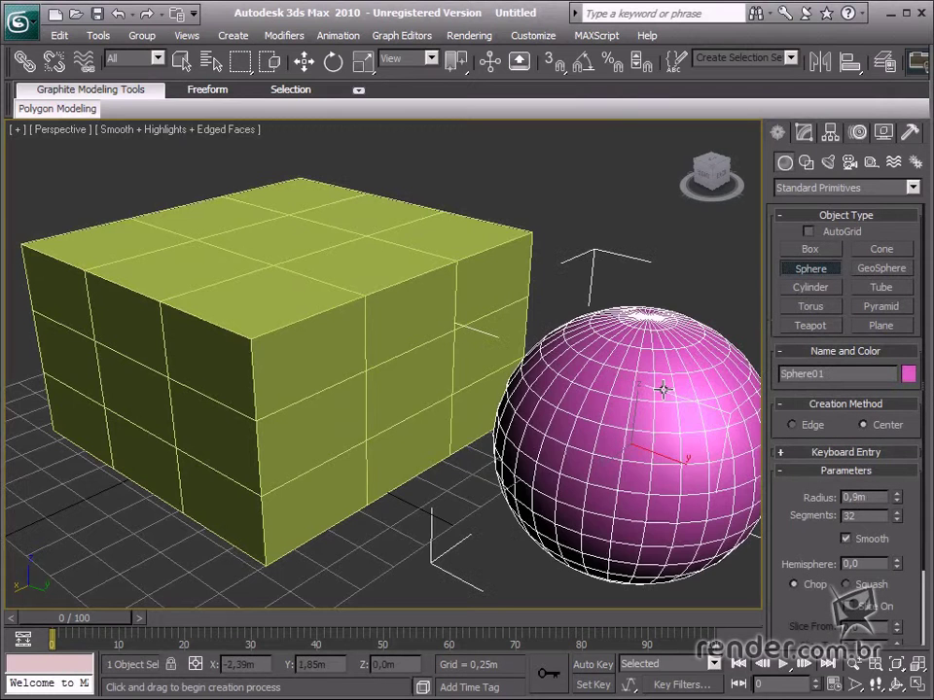
middle_click_drag(661, 396, 564, 379, "alt")
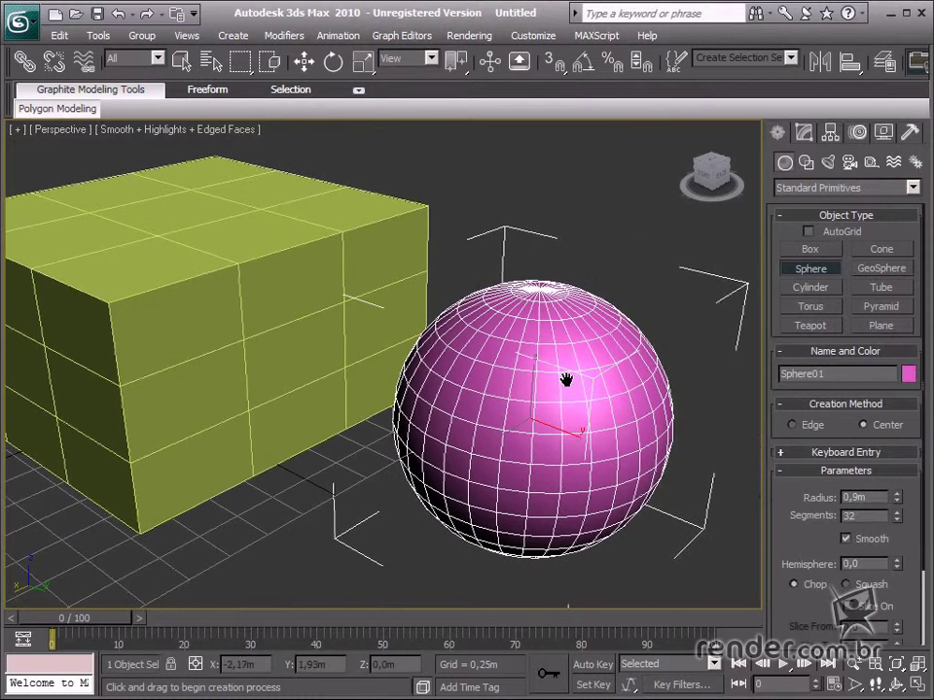
mouse_move(896, 497)
left_mouse_down()
mouse_move(897, 457)
mouse_move(899, 525)
mouse_move(905, 486)
mouse_move(902, 512)
mouse_move(892, 470)
mouse_move(891, 514)
mouse_move(891, 492)
left_mouse_up()
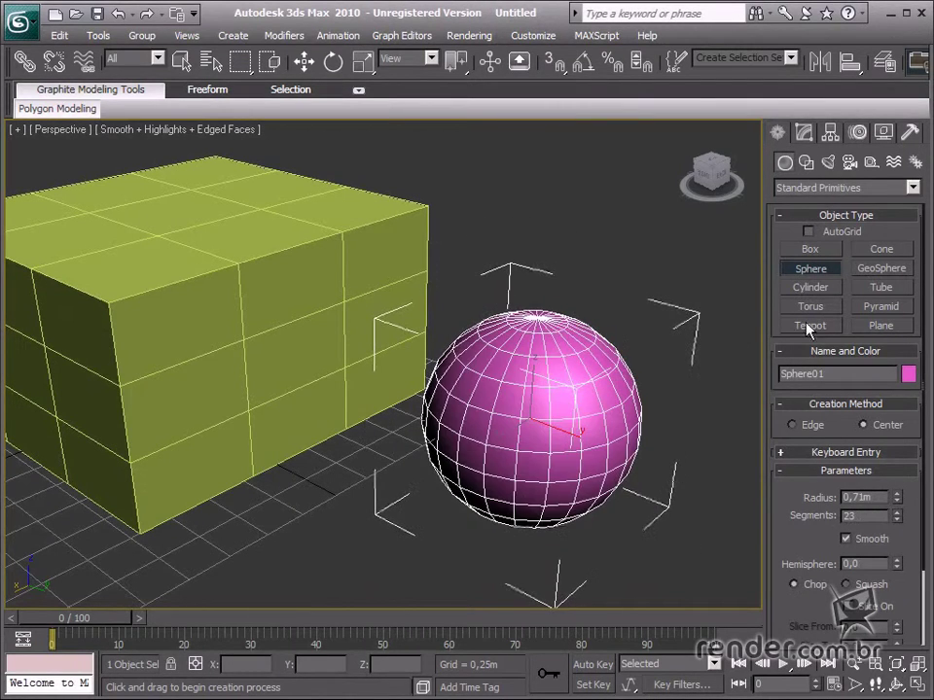
Step: Create a cylinder in front of the box and set its radius to 0,39 m and height to 1,31 m
left_click(810, 286)
left_click_drag(354, 558, 382, 514)
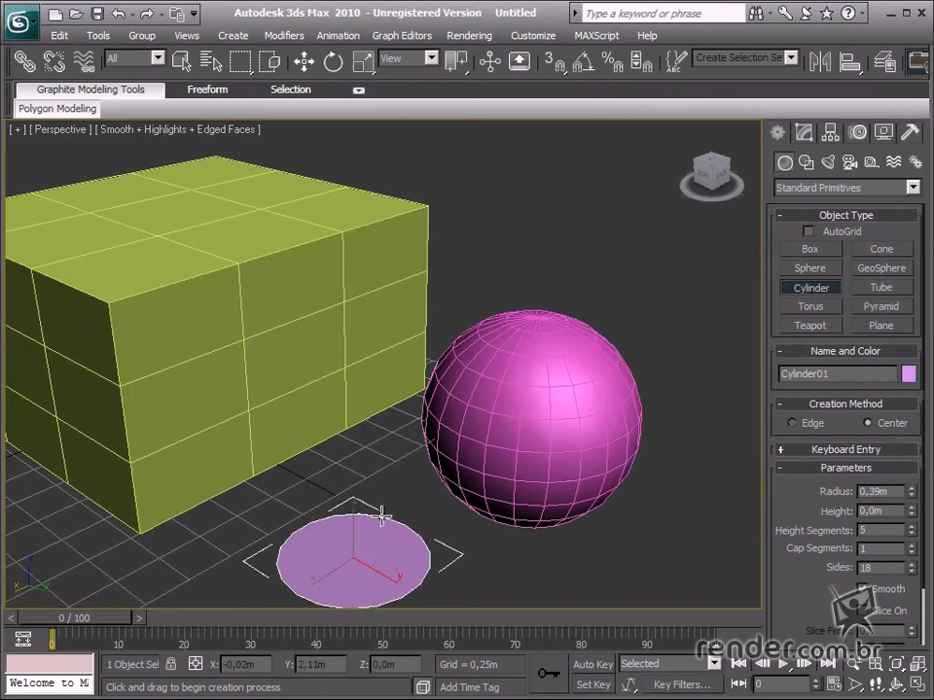
left_click(377, 242)
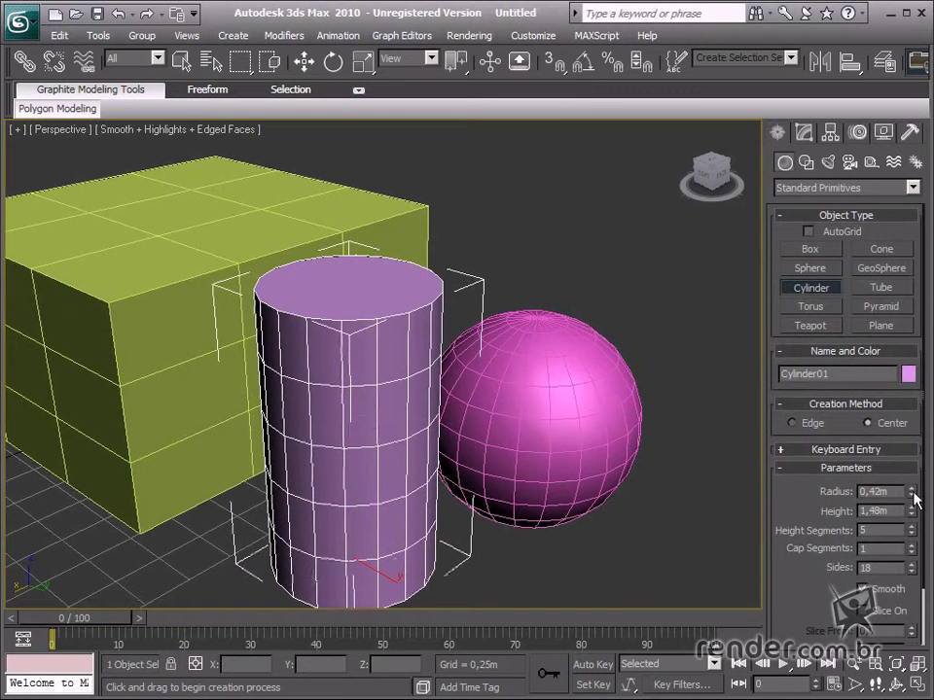
left_click_drag(911, 491, 911, 520)
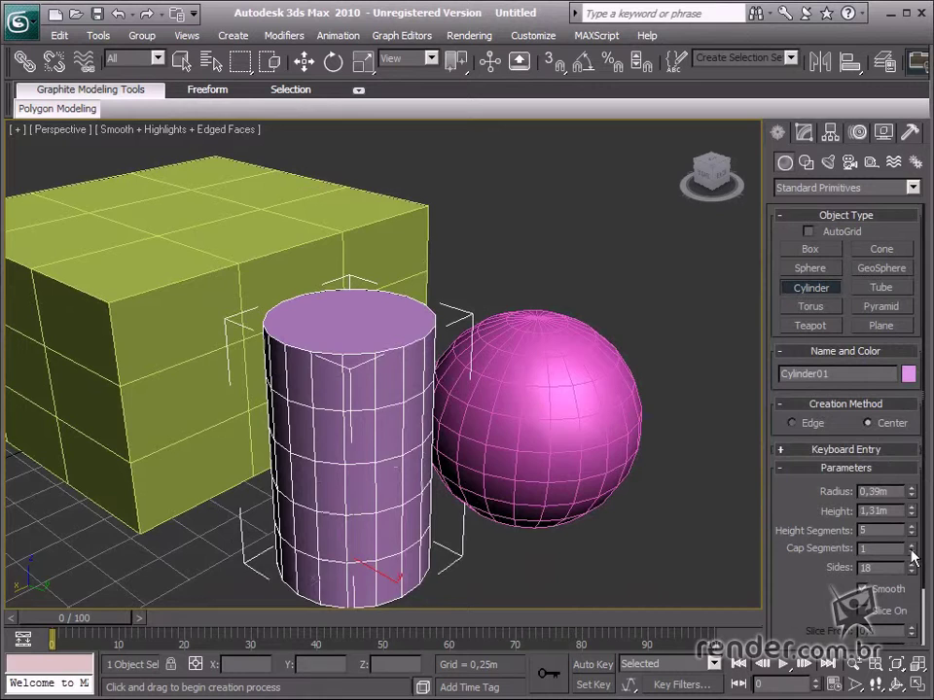
Step: Switch to the Extended Primitives and create a Tetra-family Hedra in front of the box
middle_click_drag(412, 475, 441, 392, "alt")
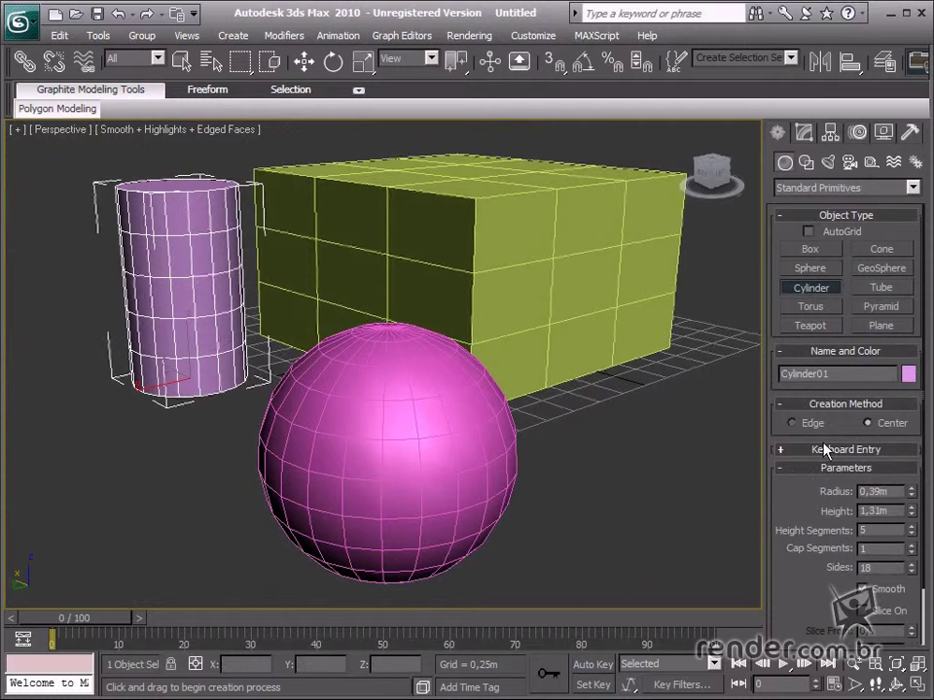
left_click(915, 190)
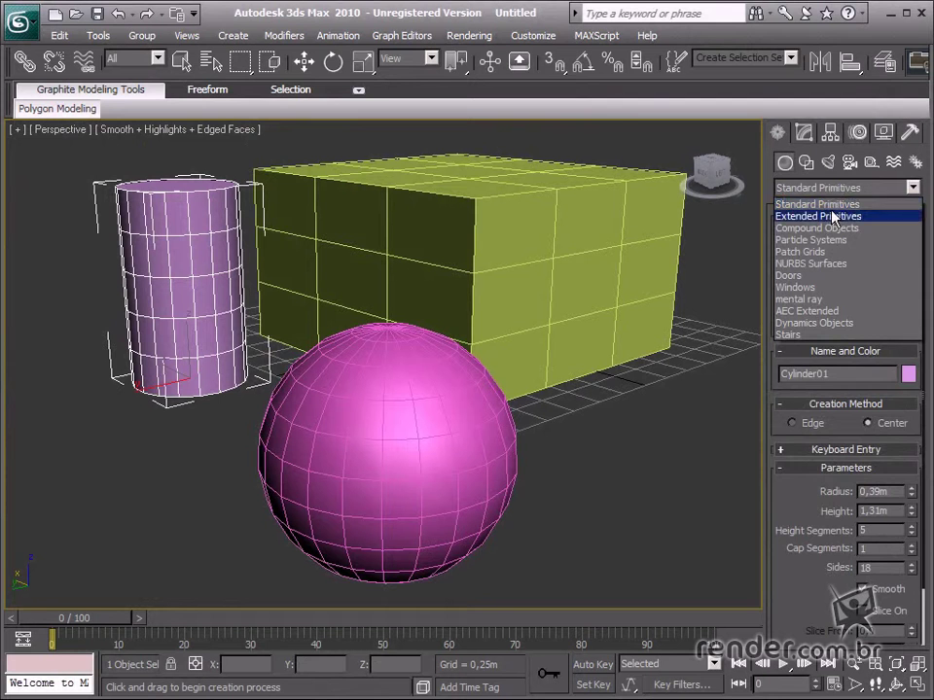
left_click(851, 215)
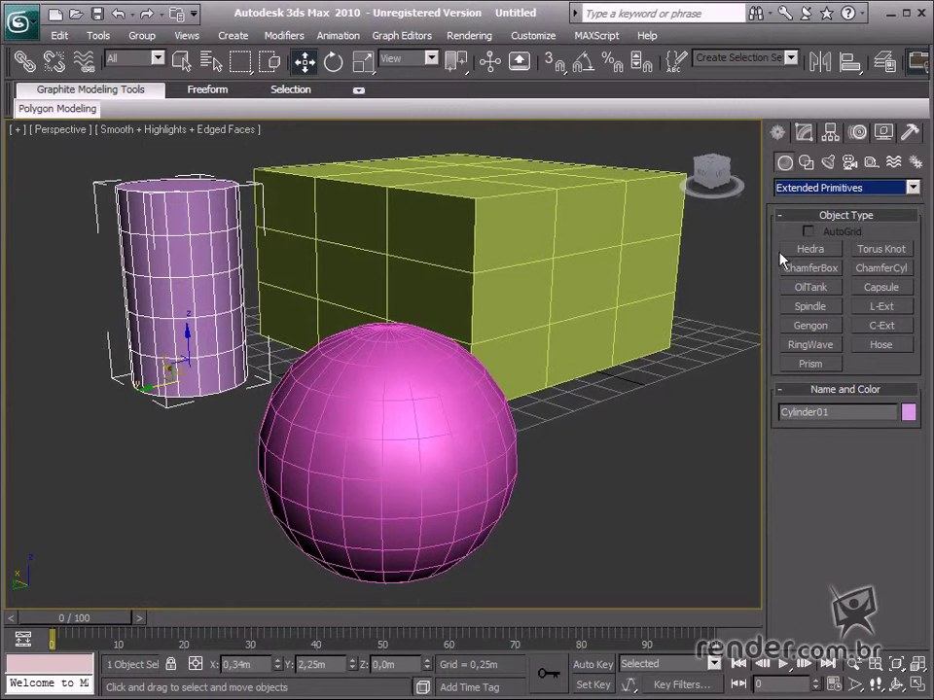
scroll(515, 383, "down", 3)
middle_click_drag(502, 379, 403, 394, "alt")
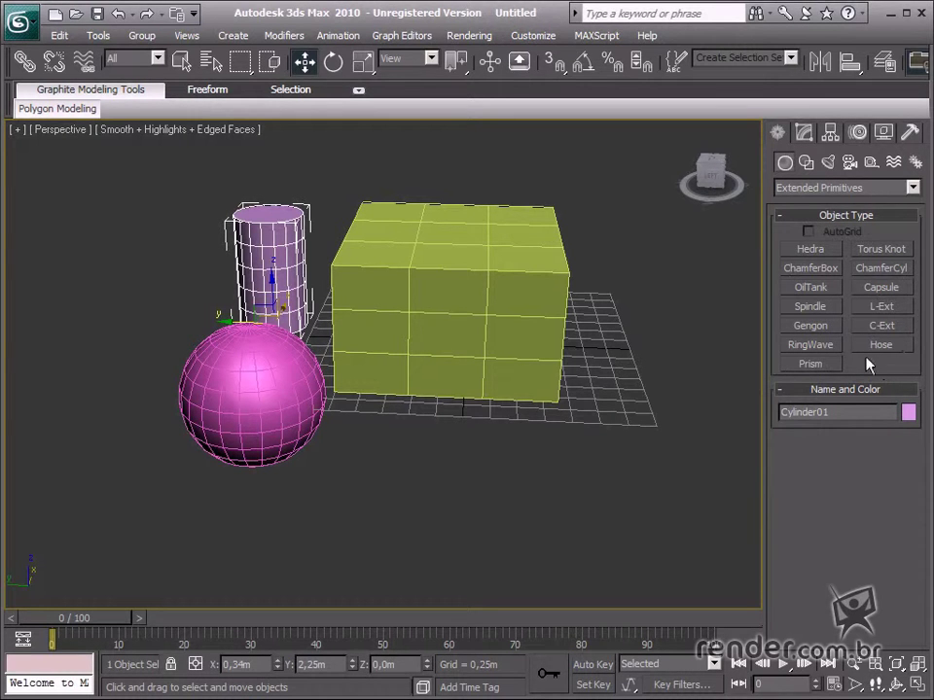
left_click(811, 249)
left_click_drag(453, 458, 499, 392)
Step: Modify the hedra with family parameters P 0,44 and Q 0,35 and axis scaling P 73,0 and R 213,0
middle_click_drag(499, 392, 607, 418, "alt")
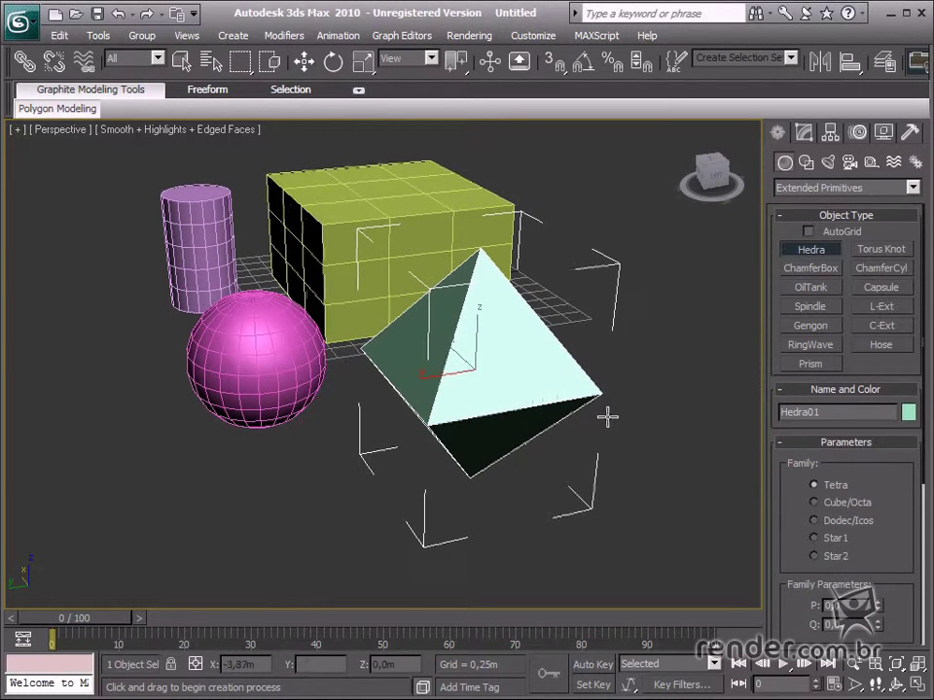
left_click(803, 132)
scroll(846, 437, "down", 3)
left_click_drag(875, 408, 871, 366)
middle_click_drag(681, 428, 603, 340, "alt")
left_click_drag(875, 427, 874, 393)
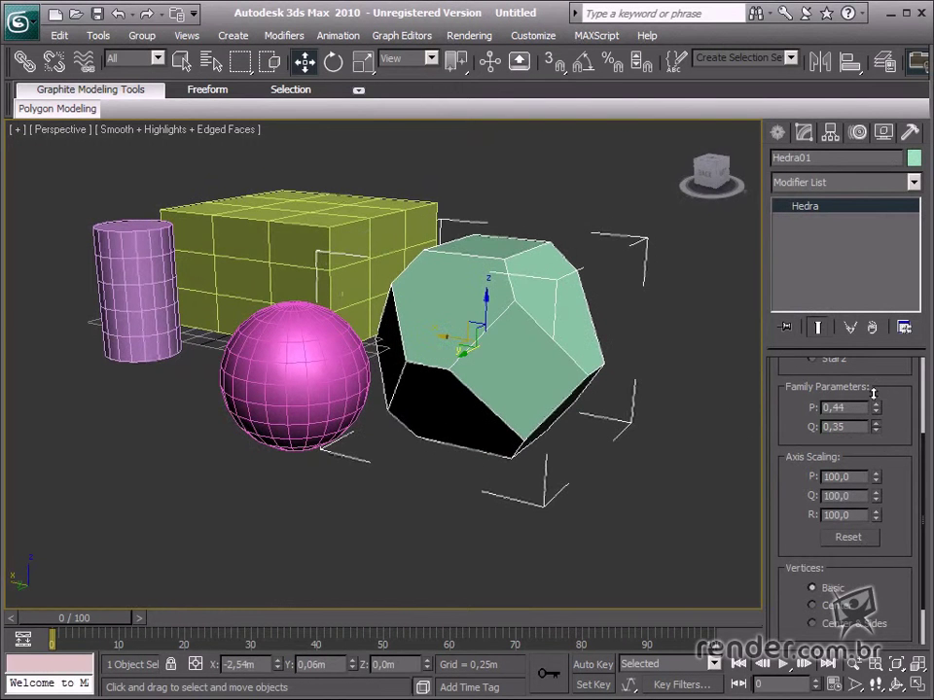
left_click_drag(877, 475, 872, 403)
middle_click_drag(594, 452, 311, 336, "alt")
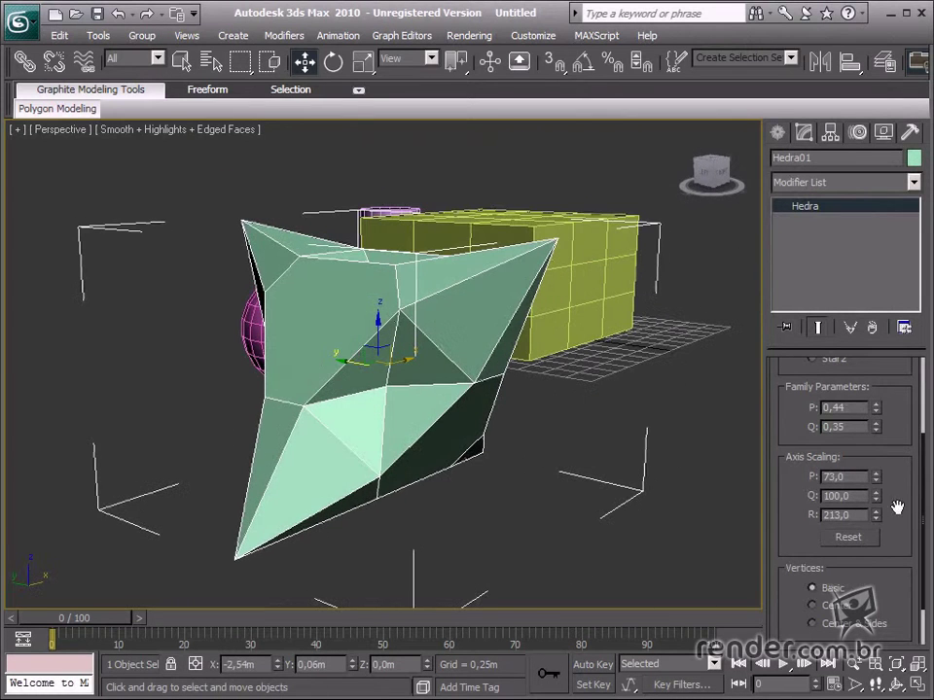
Step: Set the hedra's Q axis scaling to 225,5 and inspect its shape from another angle
left_click_drag(875, 495, 842, 272)
middle_click_drag(455, 467, 645, 516, "alt")
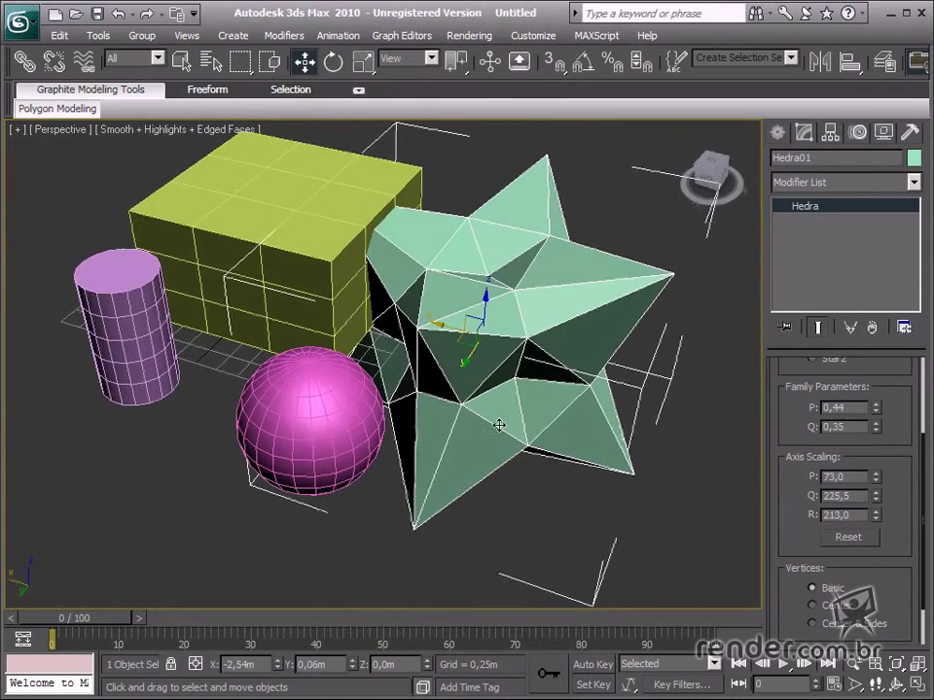
Step: Delete all four primitives from the scene and restore the four-viewport layout
scroll(498, 425, "down", 3)
left_click_drag(88, 182, 734, 535)
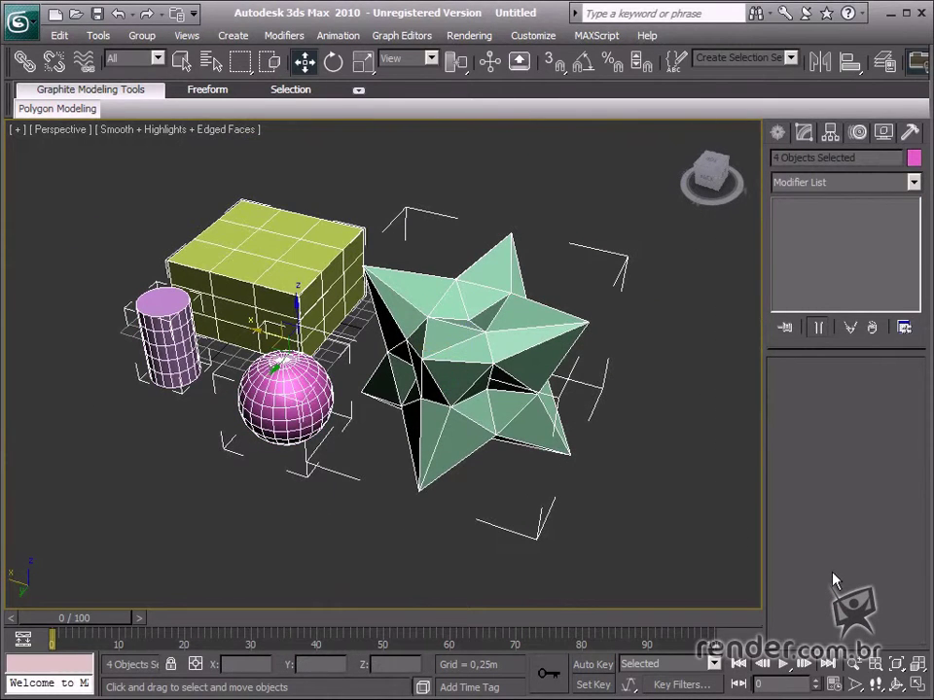
key("Delete")
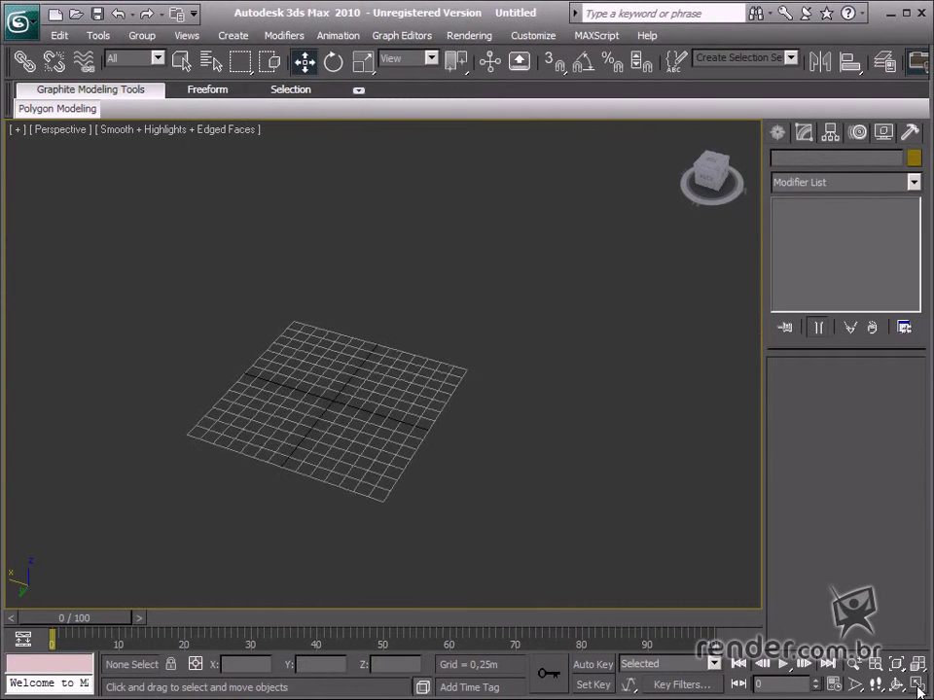
left_click(918, 692)
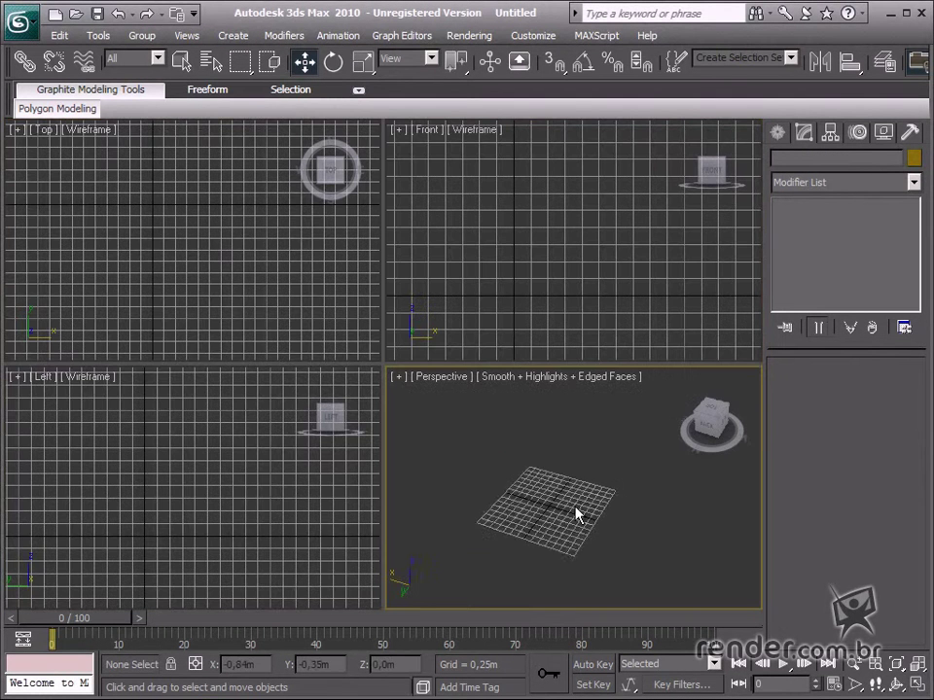
Step: Create a Standard Primitives box in the Perspective viewport, about 1,9 m long, 1,73 m wide and 1,73 m high
scroll(562, 495, "up", 3)
left_click(777, 134)
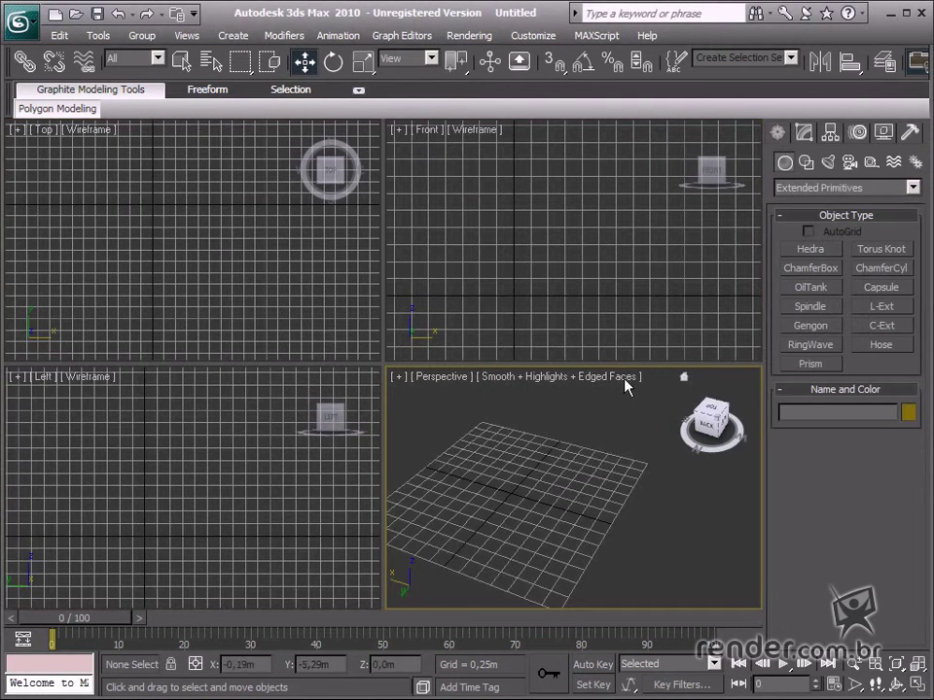
scroll(591, 443, "up", 3)
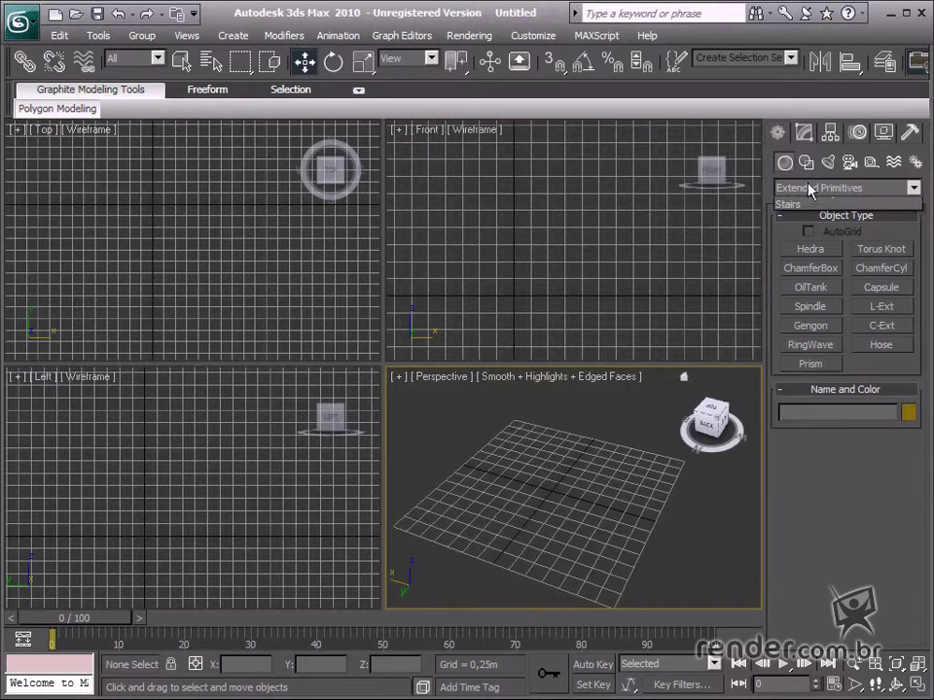
left_click(811, 203)
left_click(811, 250)
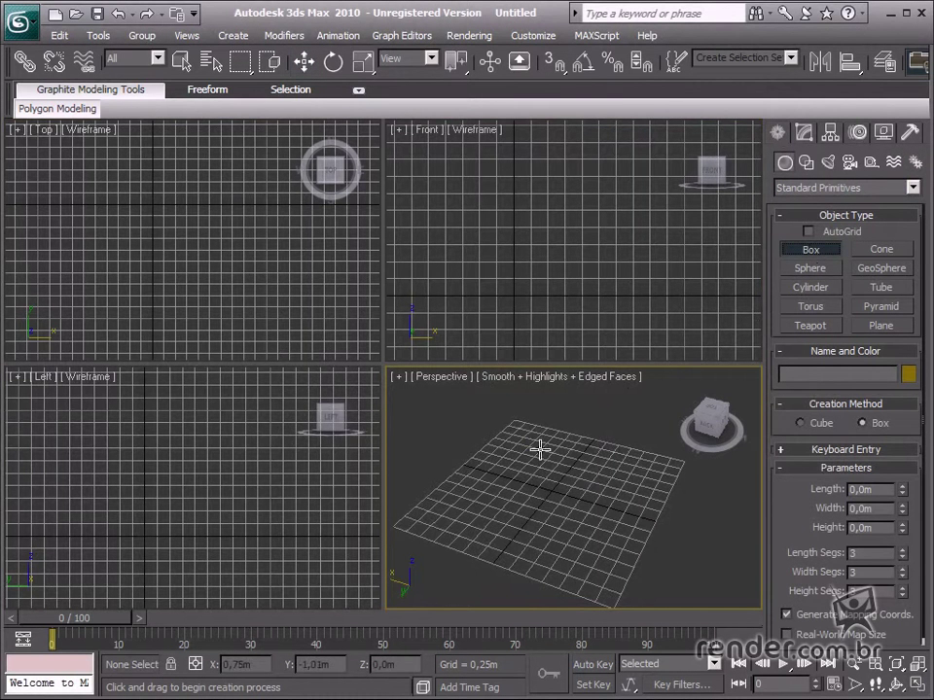
left_click_drag(523, 452, 548, 552)
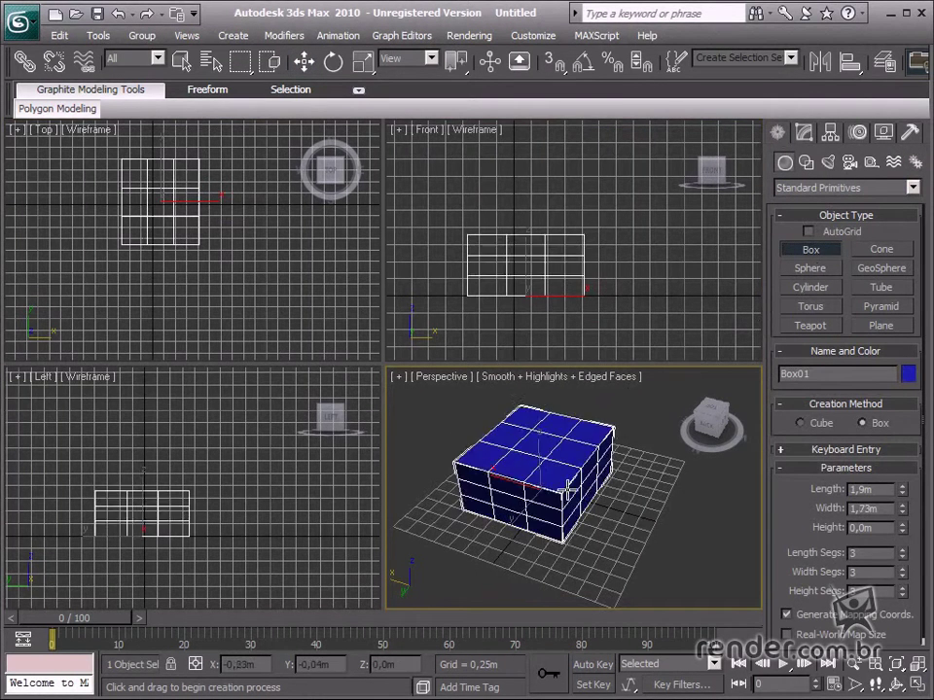
left_click(563, 448)
Step: Create a second box beside the first in the Left viewport, about 1,84 m long, 1,97 m wide and 2,39 m high
middle_click_drag(581, 515, 467, 509)
middle_click_drag(627, 520, 607, 510, "alt")
middle_click_drag(150, 515, 277, 521)
left_click_drag(100, 452, 199, 542)
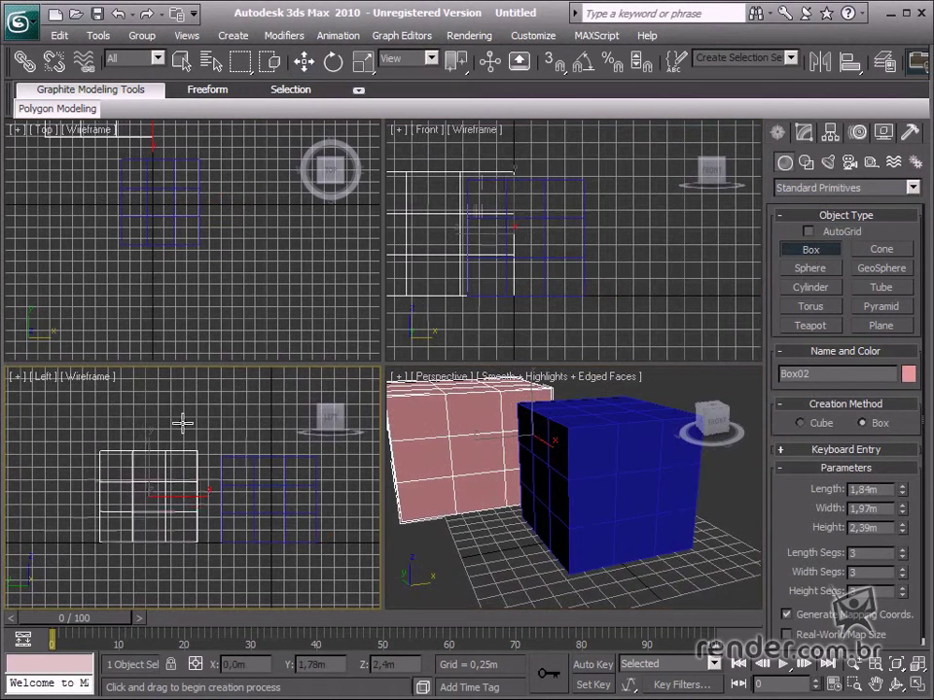
Step: Increase the height of the blue box and set the pink box's height to 2,92 m
left_click(304, 61)
left_click(605, 506)
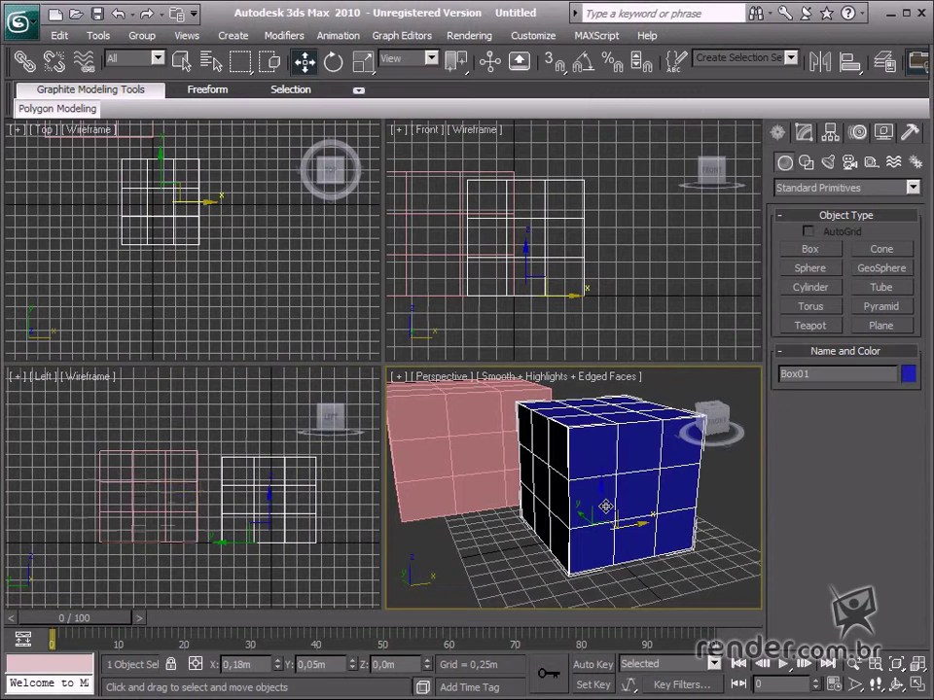
left_click(827, 131)
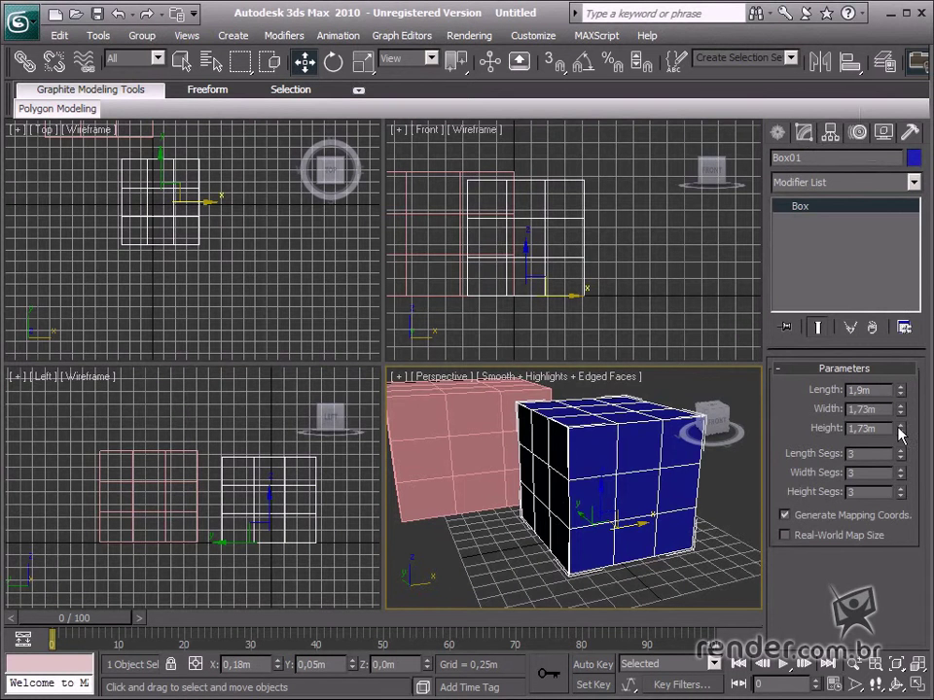
left_click_drag(901, 434, 901, 406)
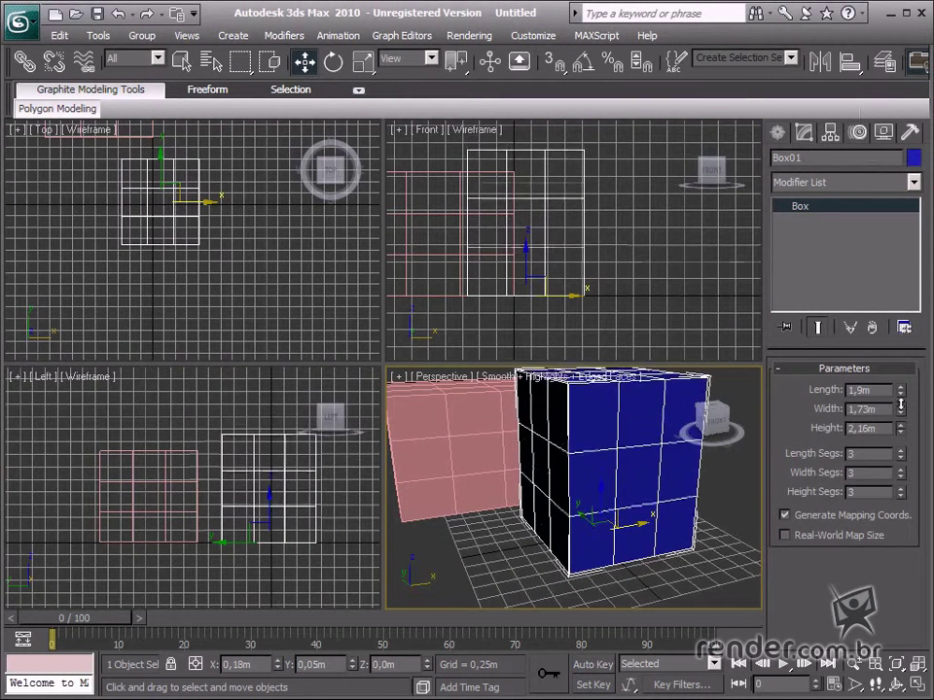
left_click(463, 412)
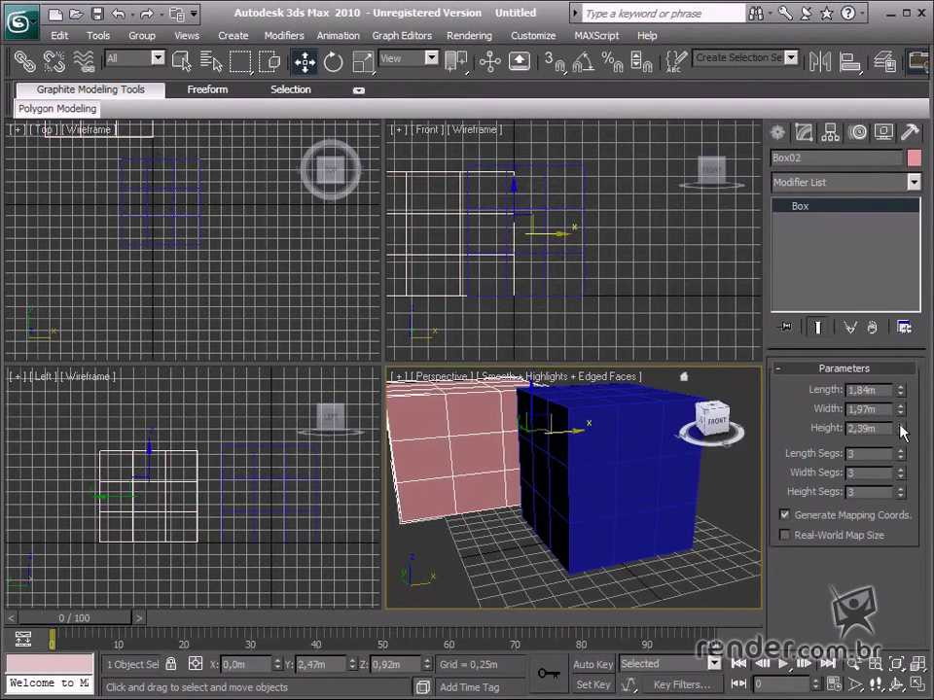
left_click_drag(902, 434, 916, 413)
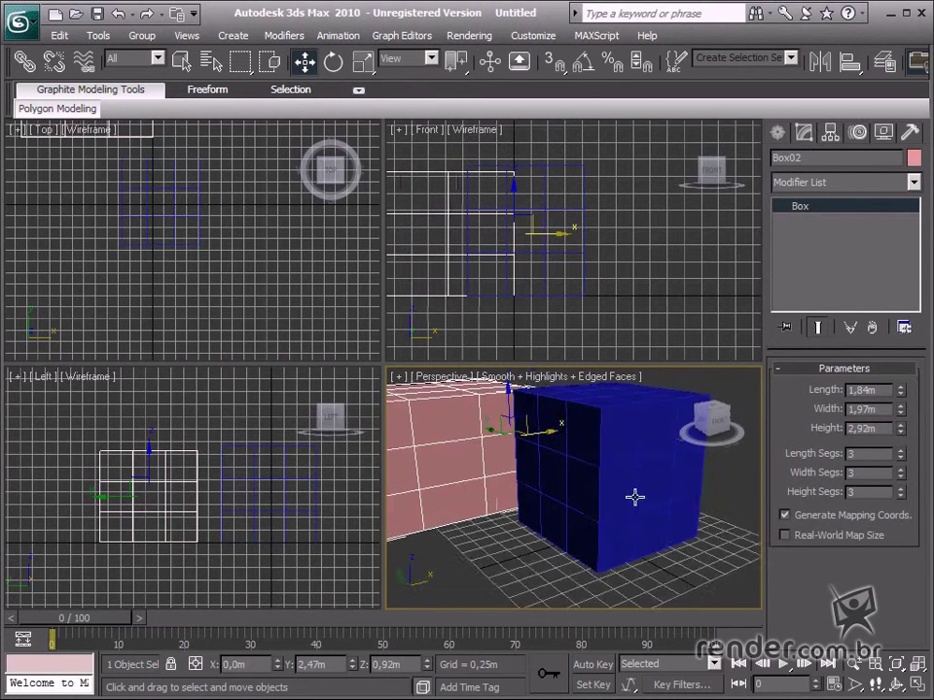
Step: Maximize the Perspective viewport and set the pink box's height to 2,69 m and length to 4,14 m
key("alt+w")
scroll(340, 471, "down", 5)
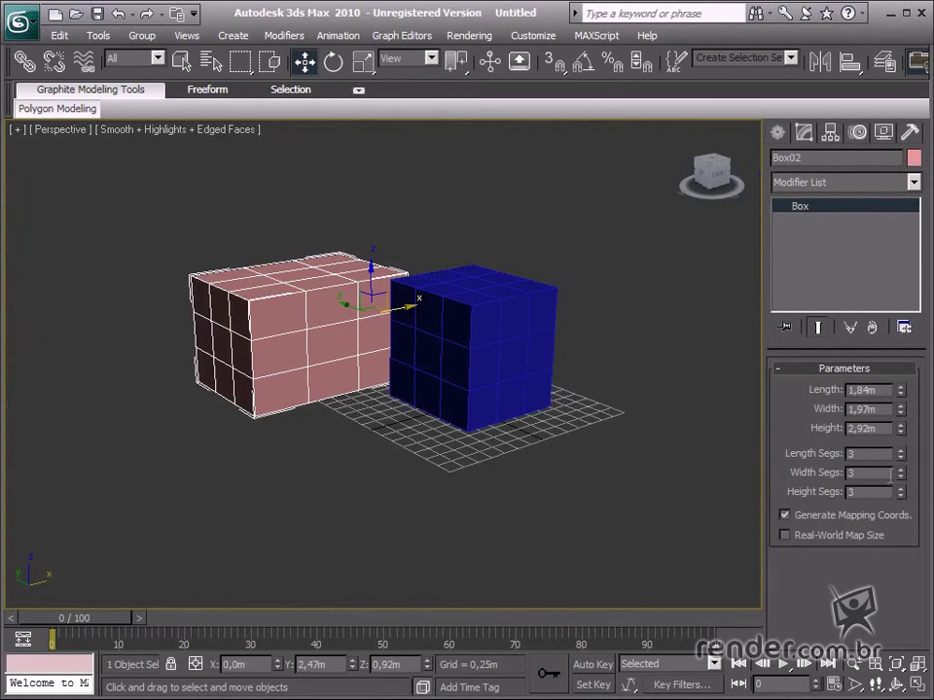
mouse_move(899, 439)
left_mouse_down()
mouse_move(899, 428)
mouse_move(900, 438)
left_mouse_up()
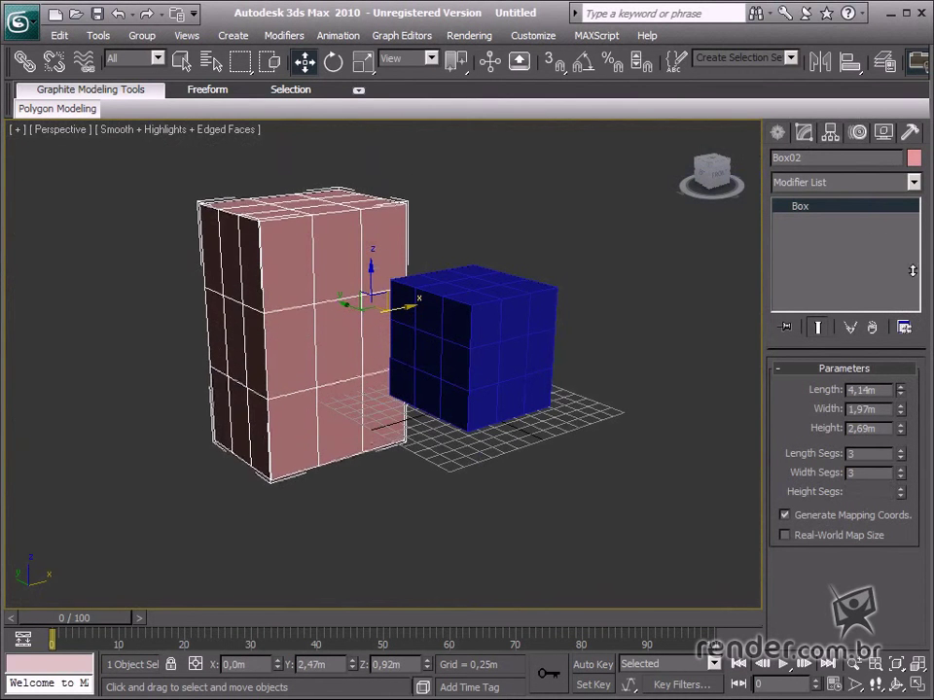
Step: Set the blue box's height to 1,64 m, and the pink box's height to 3,82 m and length to 1,53 m
left_click(501, 275)
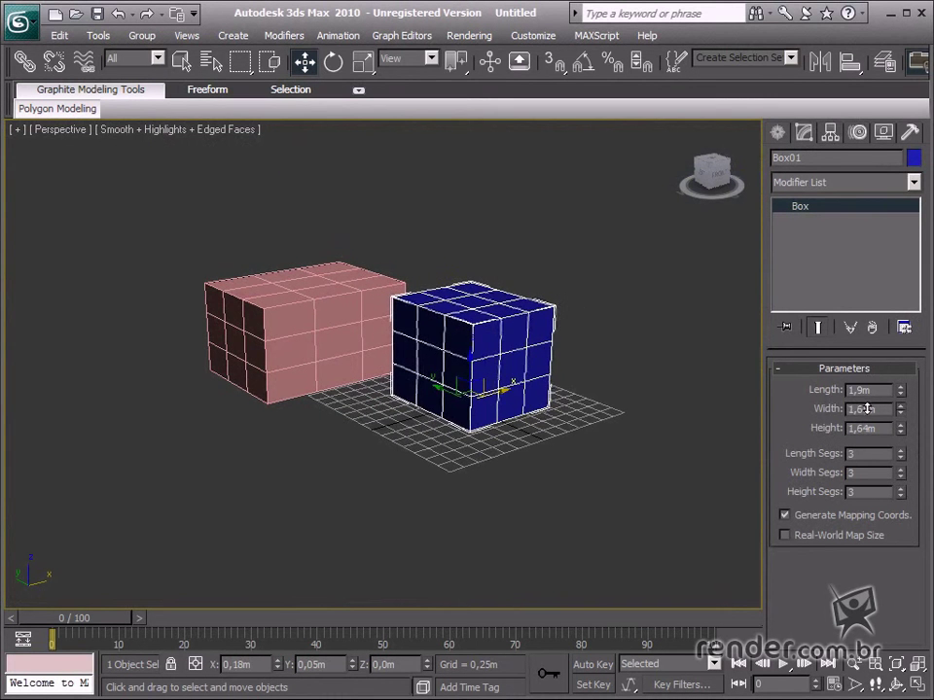
left_click(331, 319)
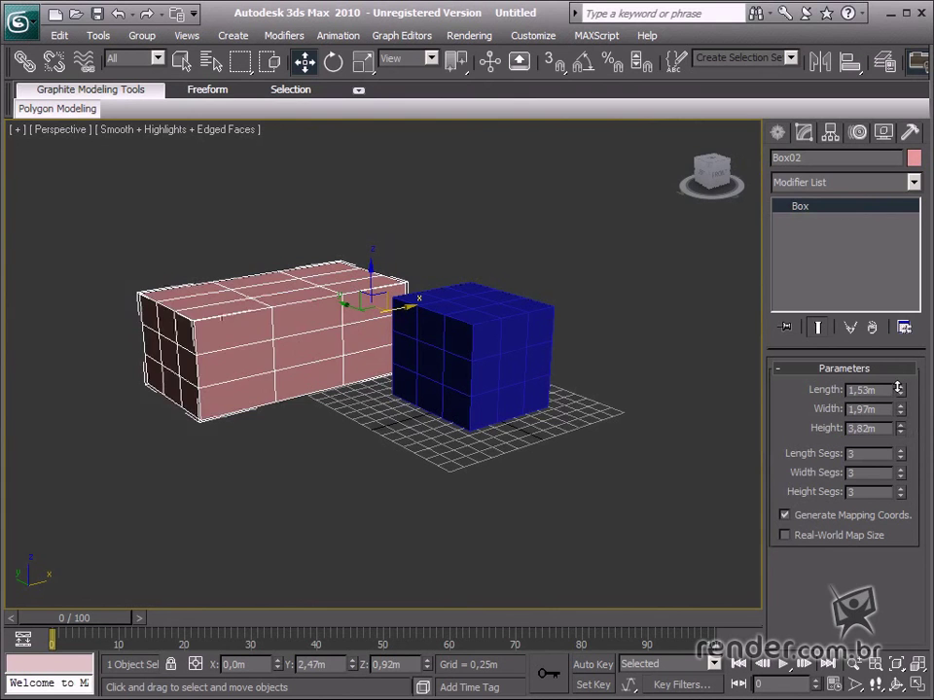